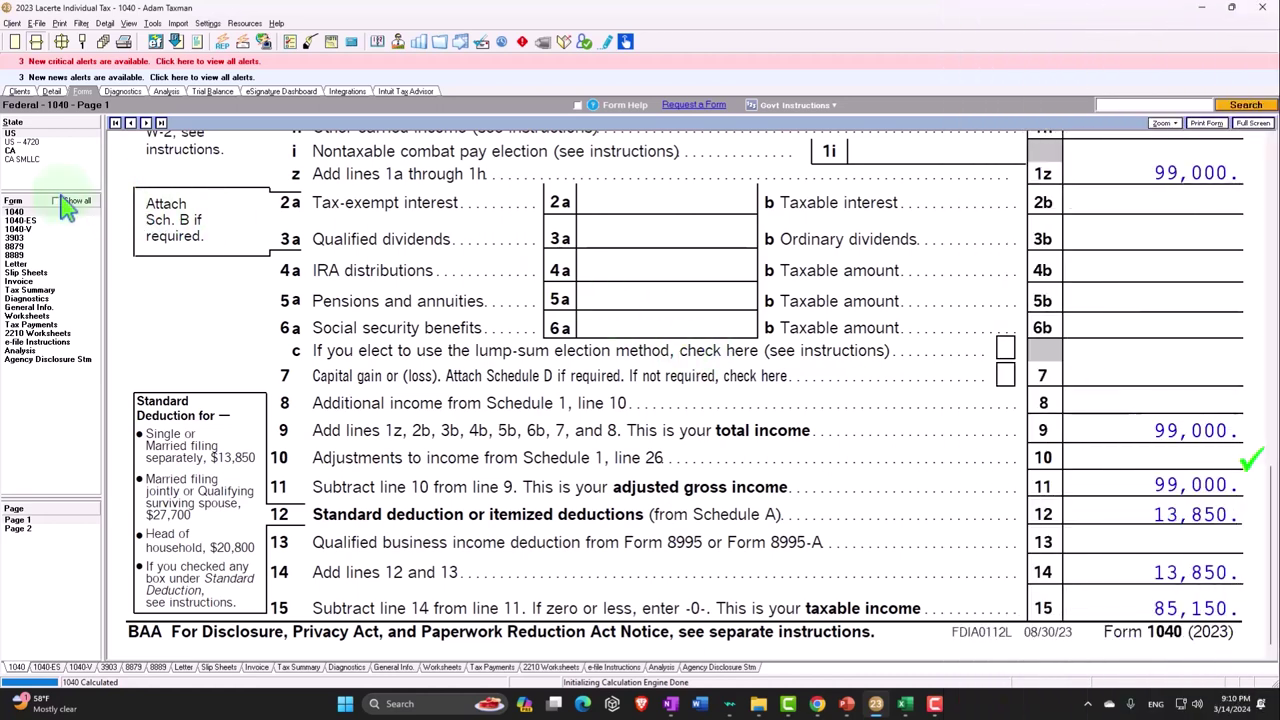
- Show all forms, go to Schedule 1 page 2, and bring up the options for the line 13 HSA deduction
left_click(57, 201)
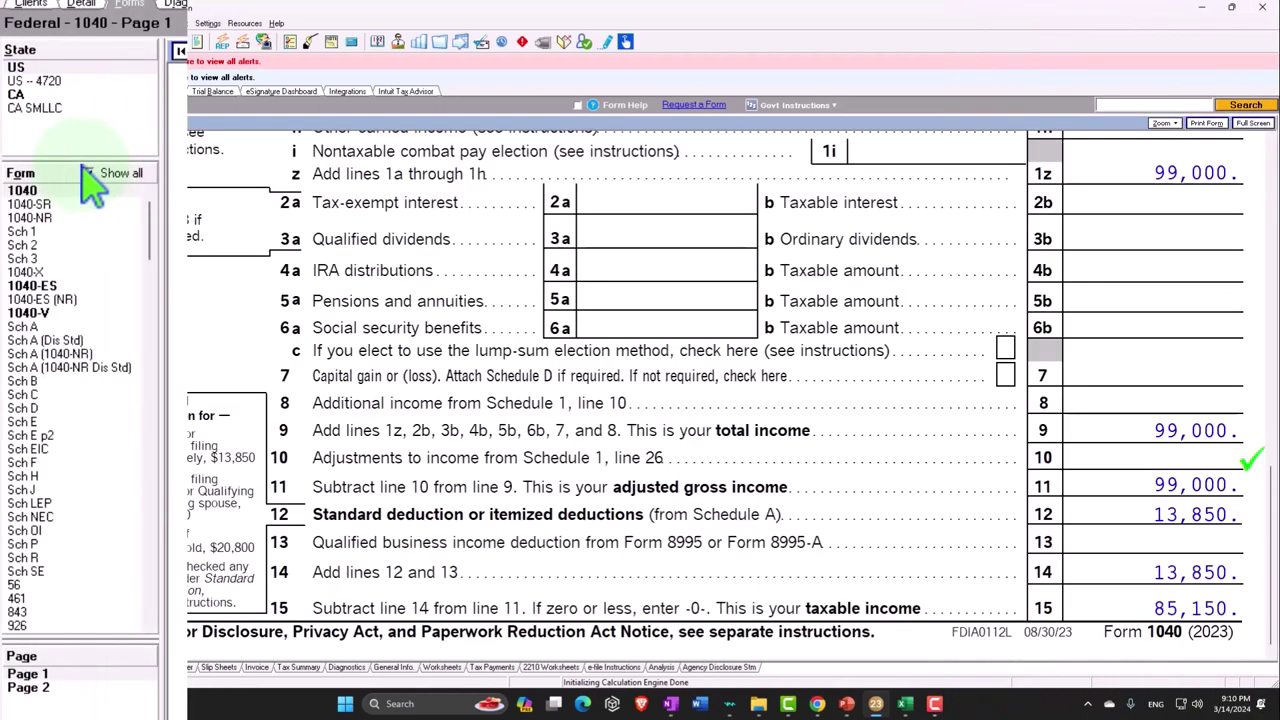
left_click(22, 231)
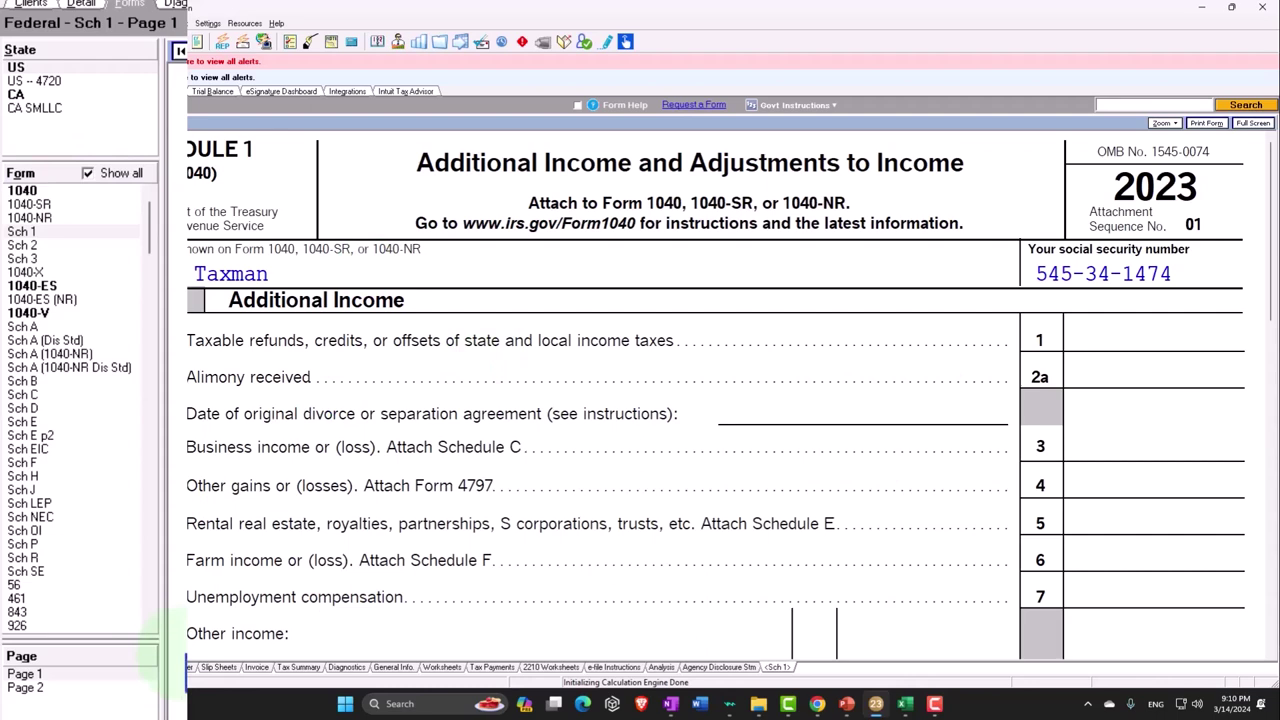
left_click(80, 688)
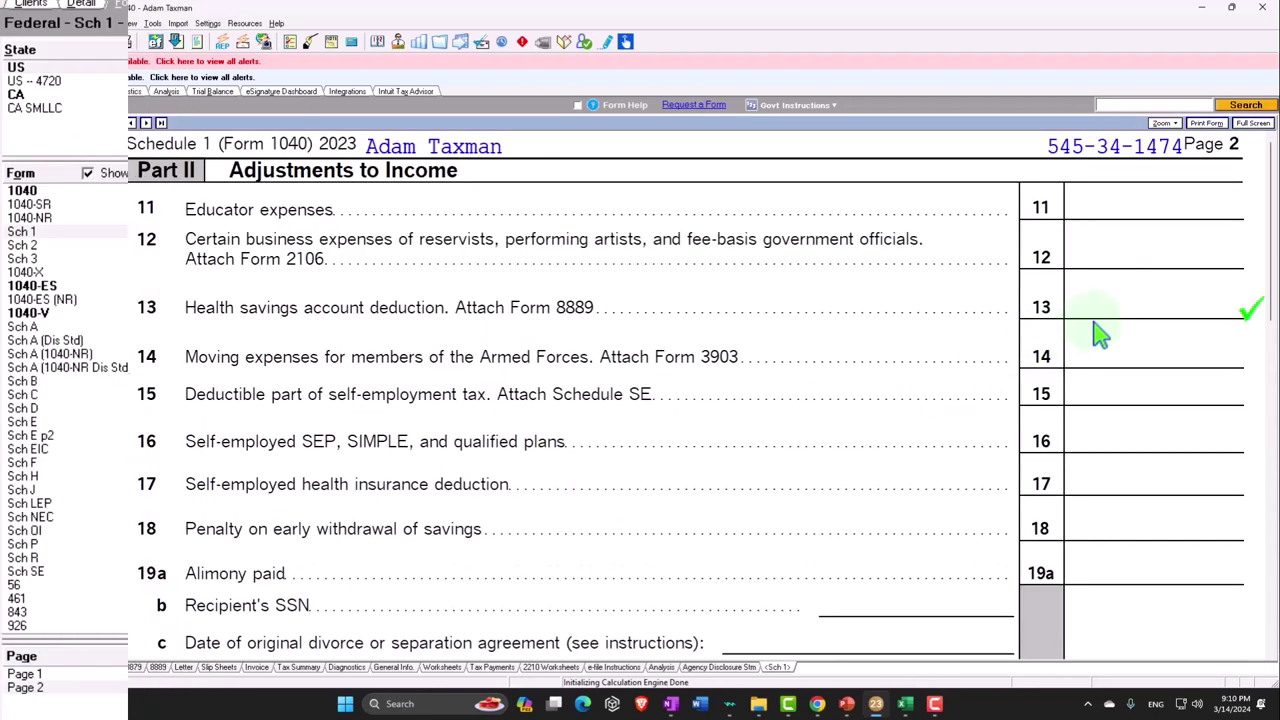
right_click(1137, 304)
- On the 8889 input screen, enter 1 (maximum) for the taxpayer's HSA contributions
left_click(1160, 313)
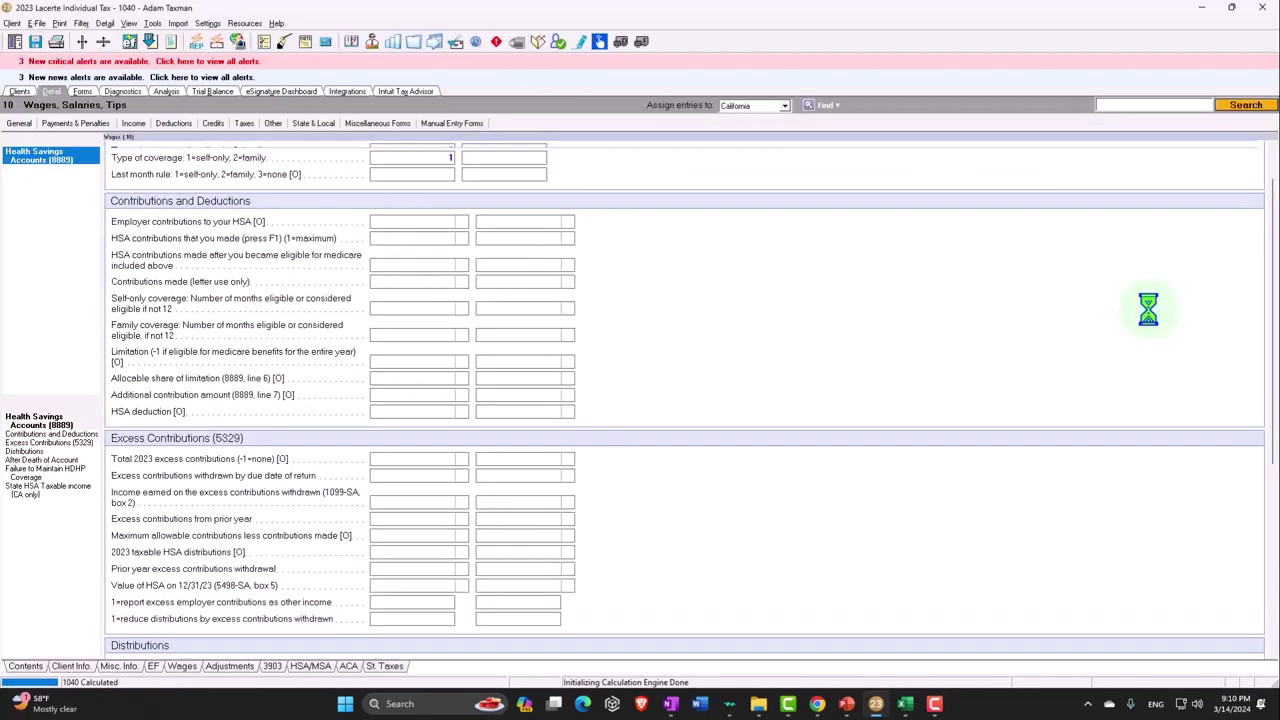
scroll(670, 313, "up", 3)
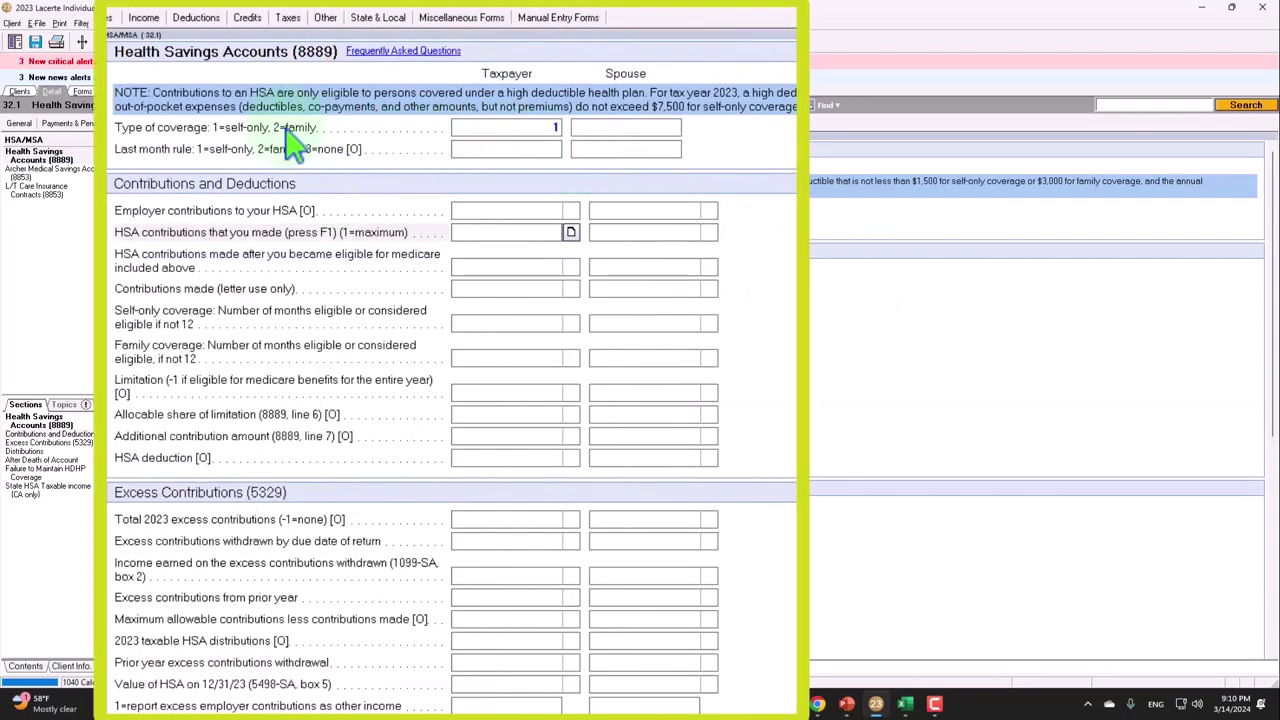
left_click(553, 236)
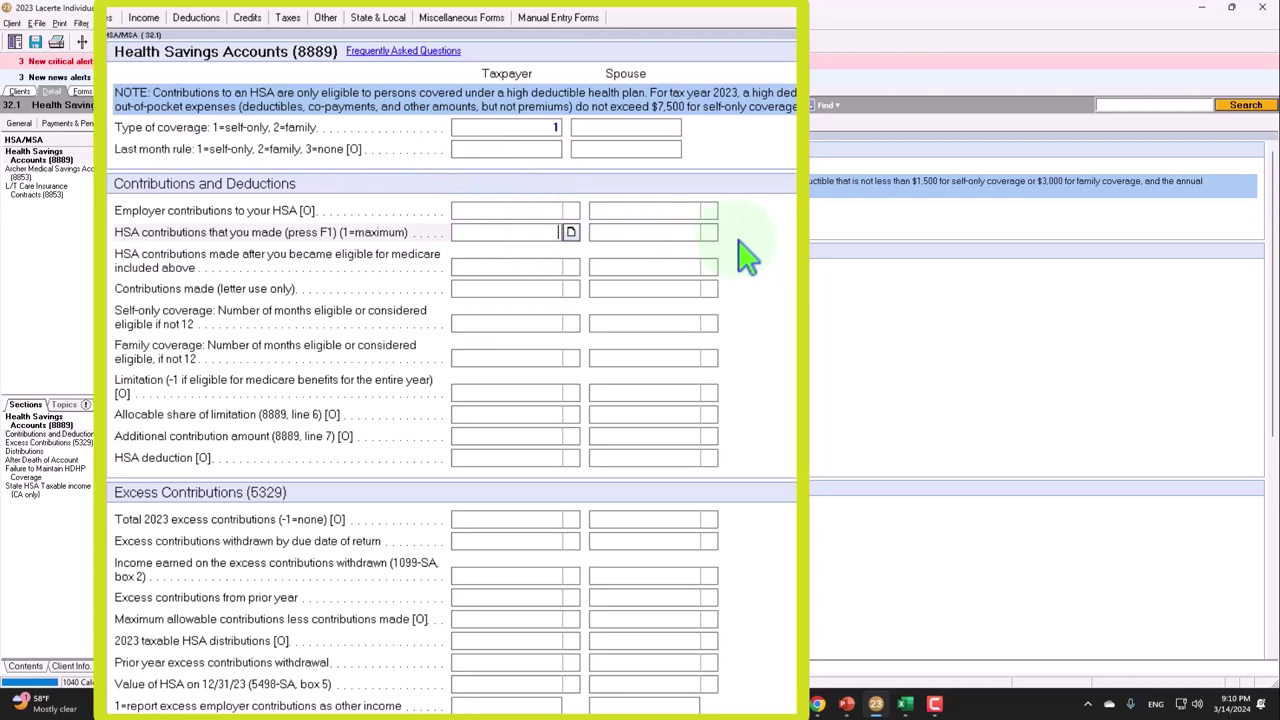
type("1")
key("Tab")
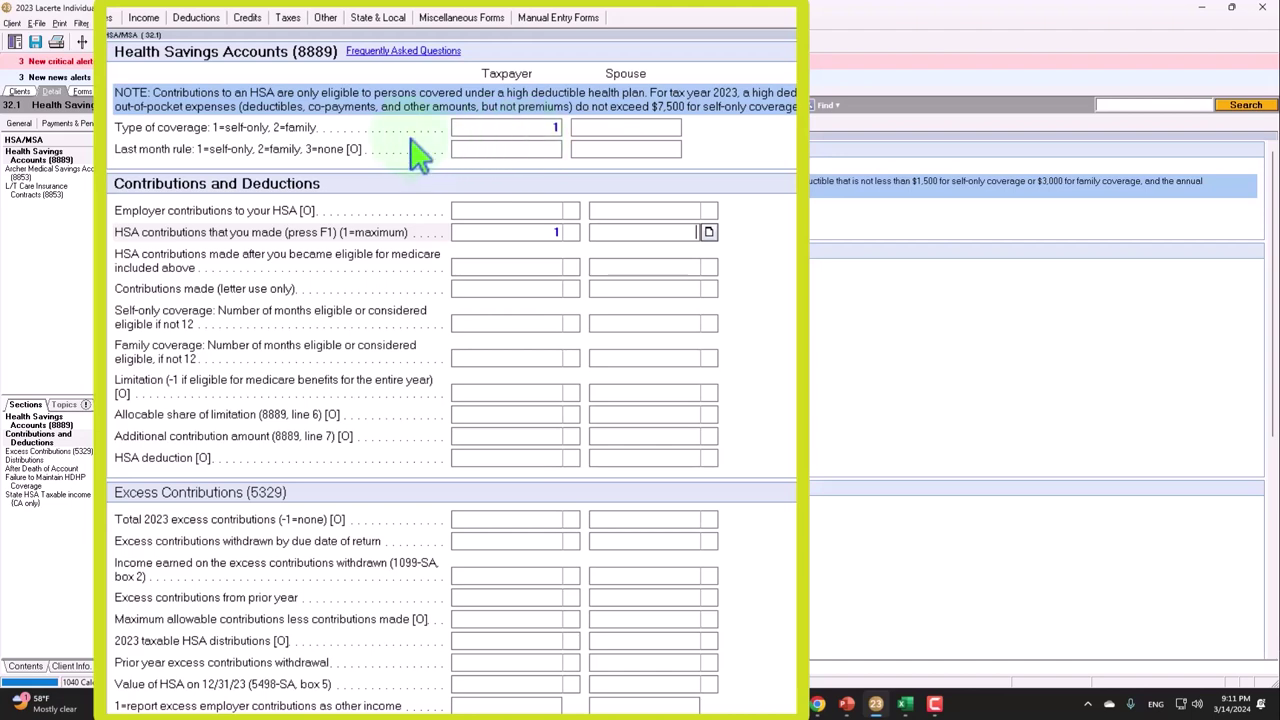
- Return to the Forms view, list only the forms used, and open Form 8889 Part I
left_click(82, 91)
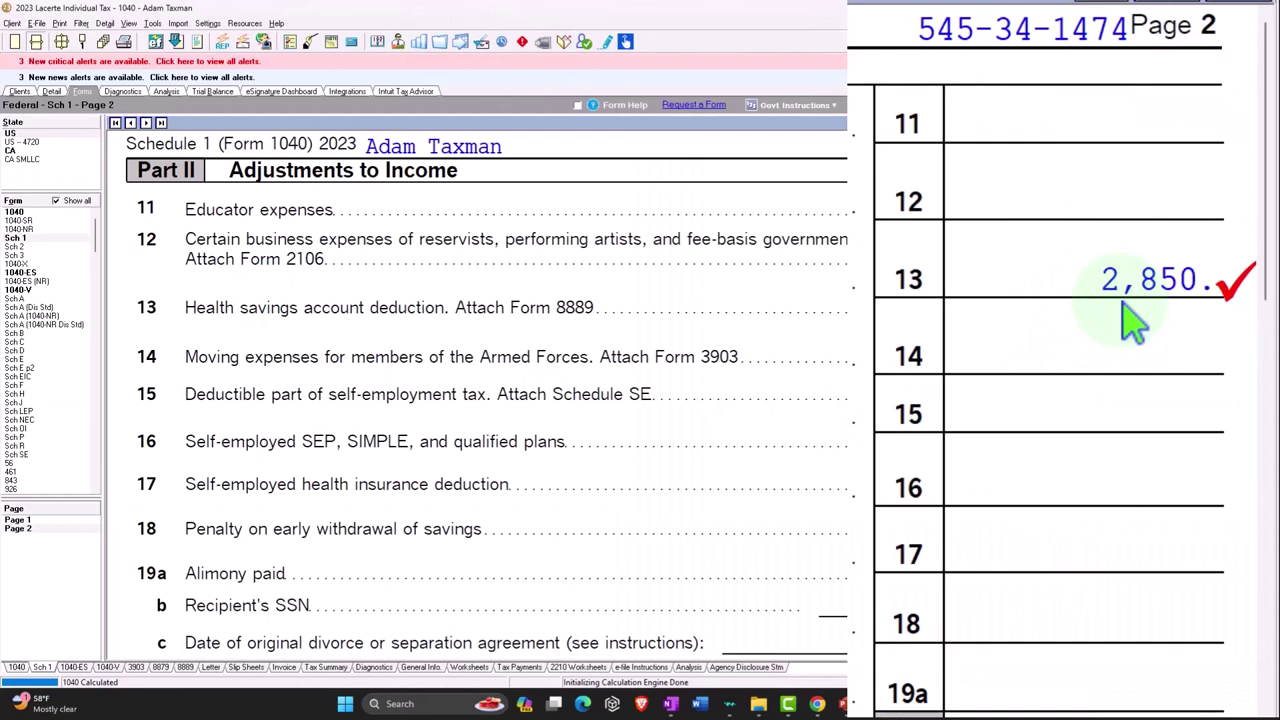
left_click(56, 201)
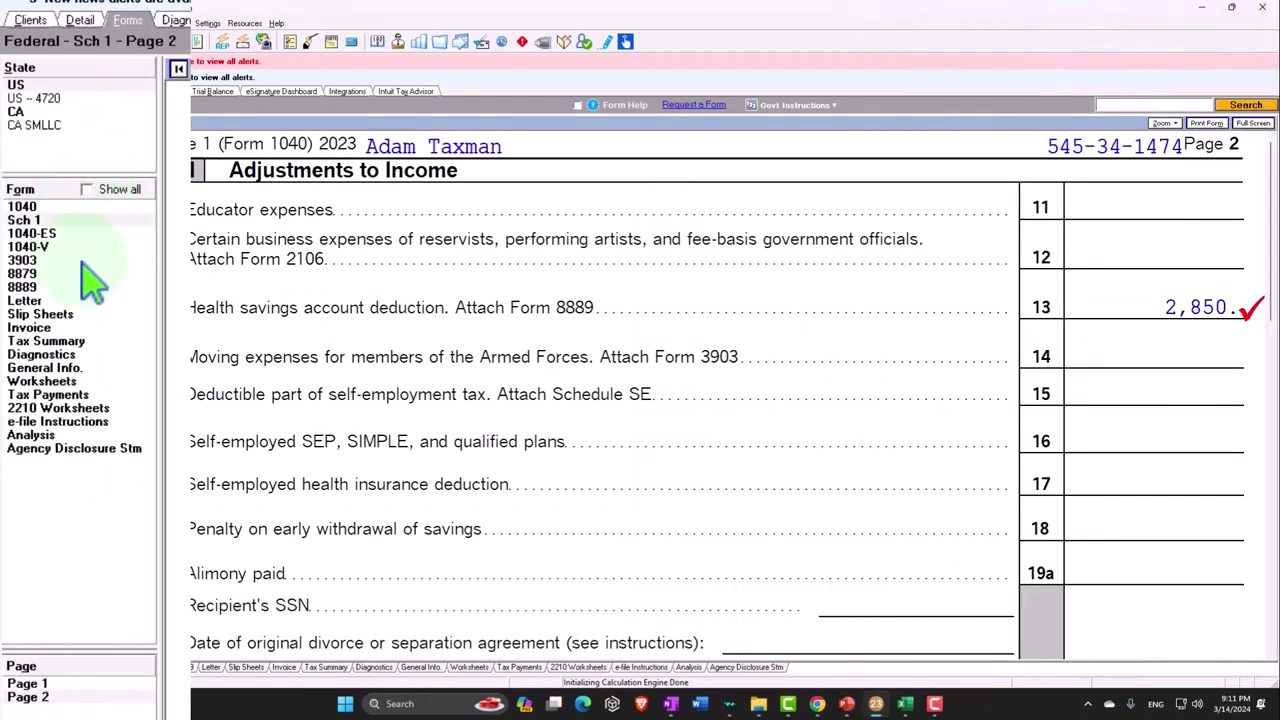
left_click(40, 287)
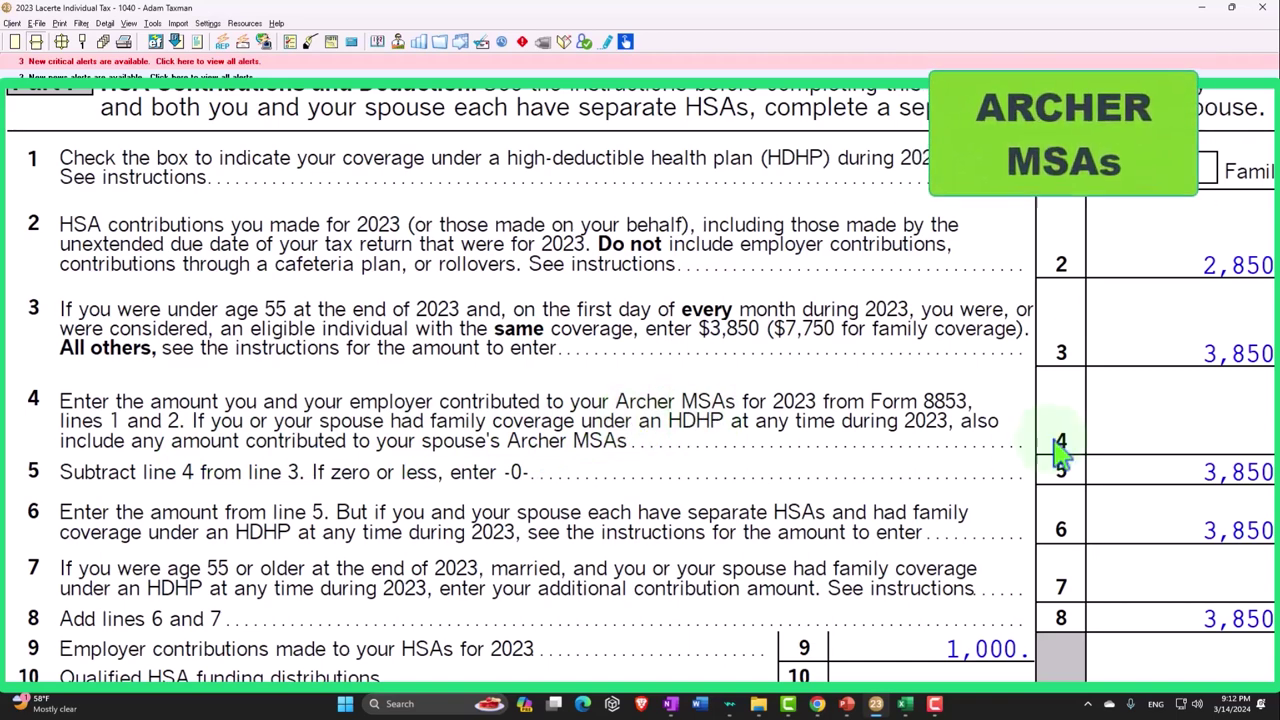
scroll(1017, 429, "down", 1)
scroll(1090, 428, "up", 1)
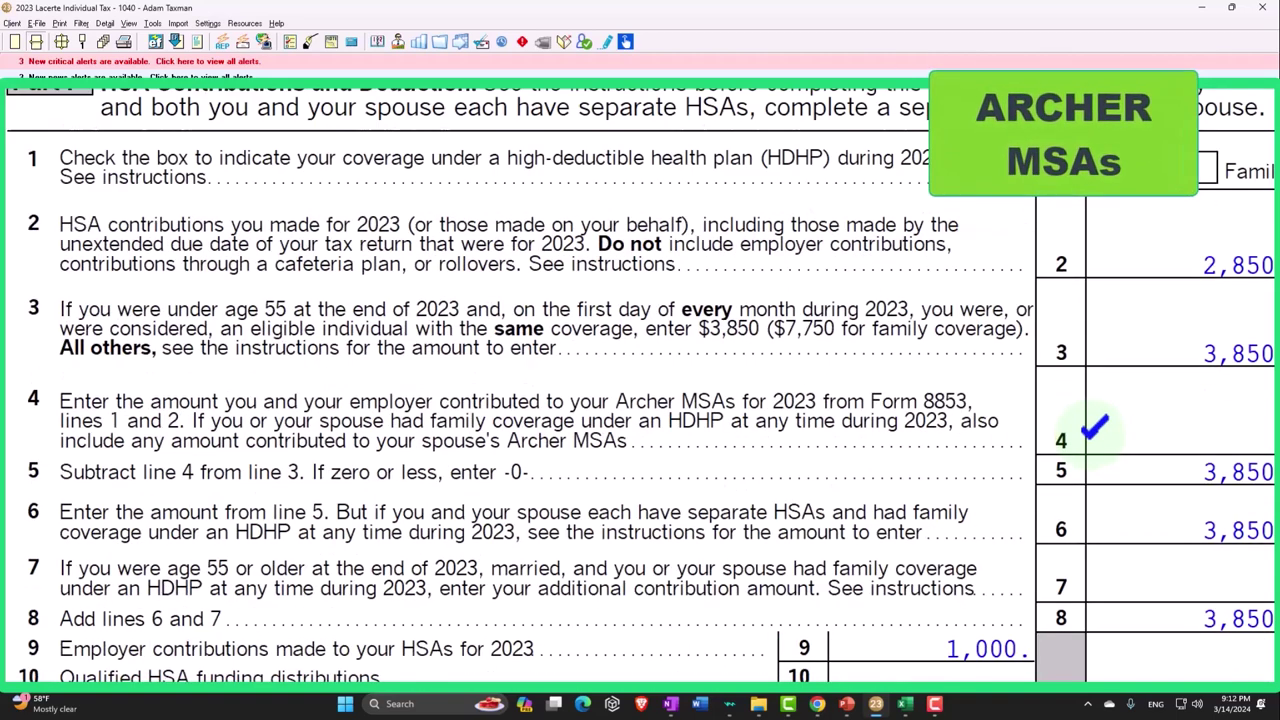
scroll(1097, 435, "down", 1)
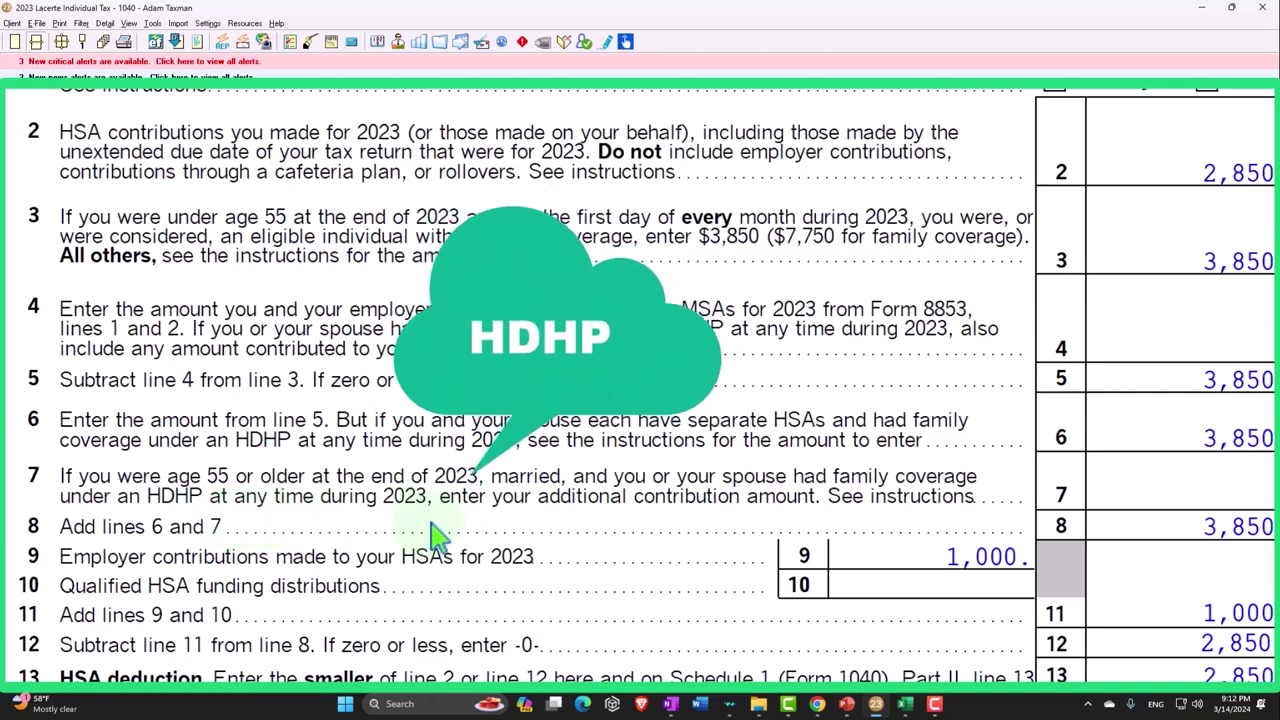
scroll(434, 532, "down", 2)
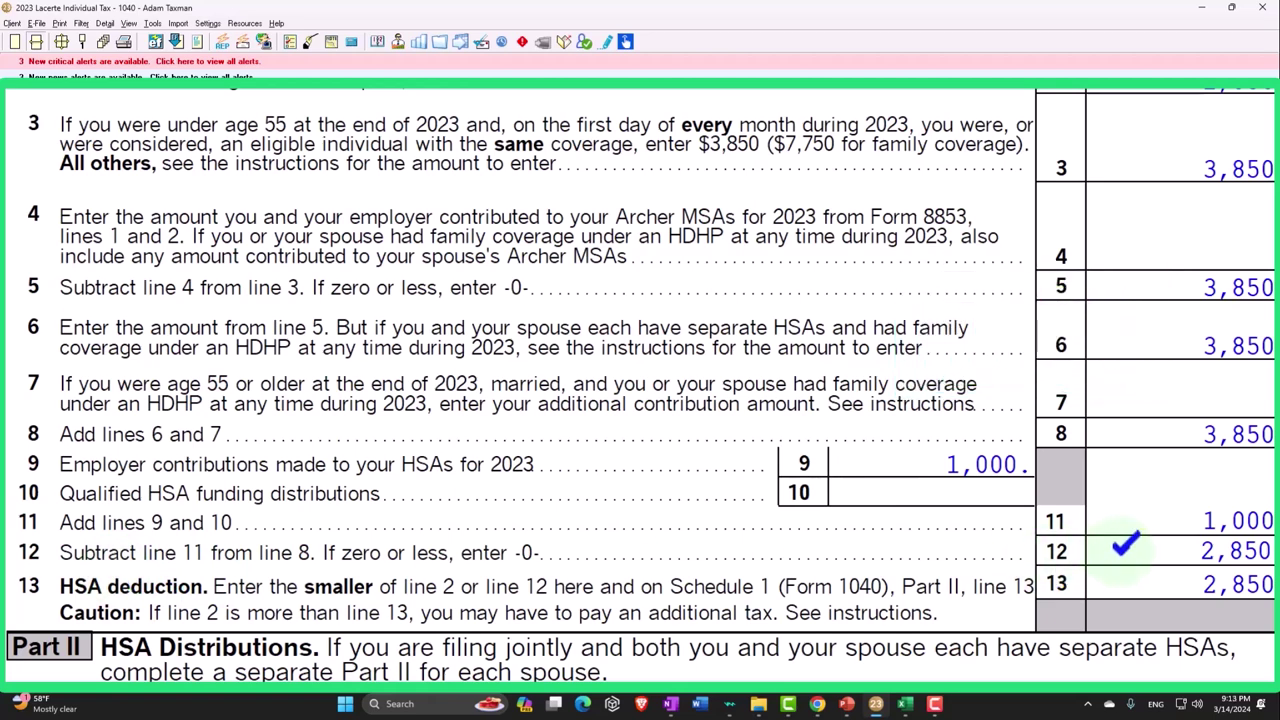
scroll(640, 380, "up", 2)
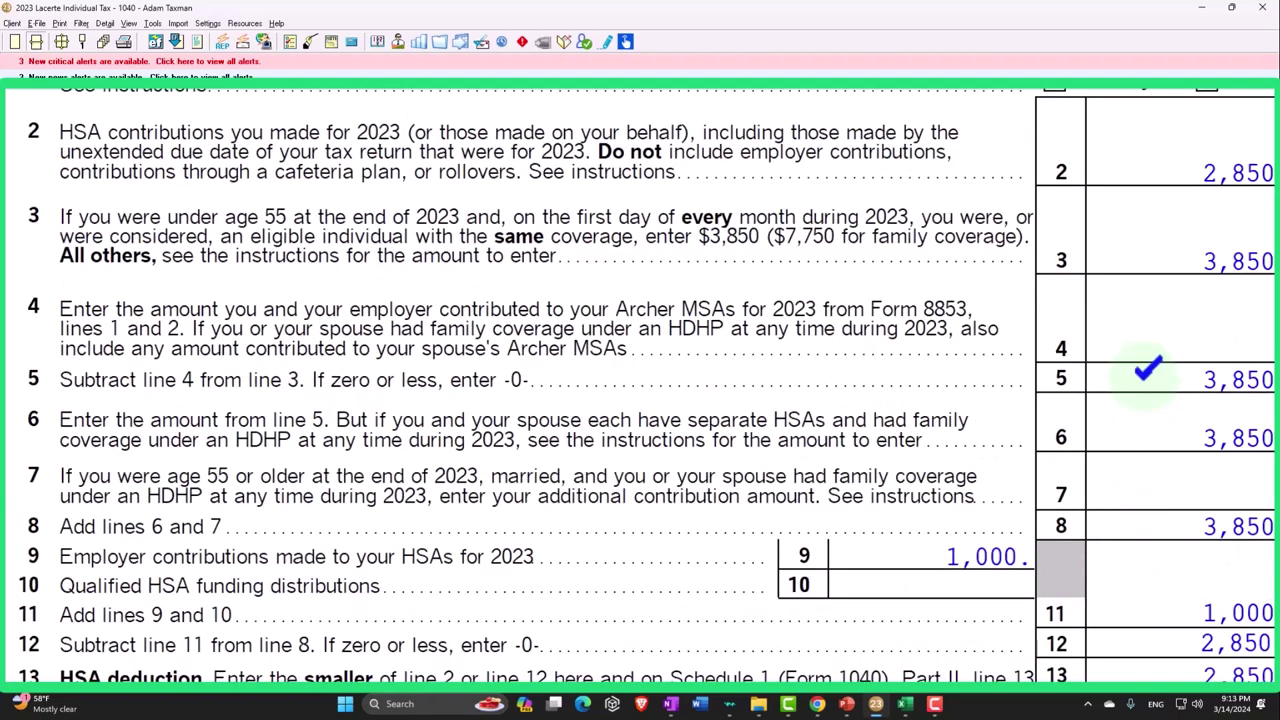
scroll(1080, 237, "up", 2)
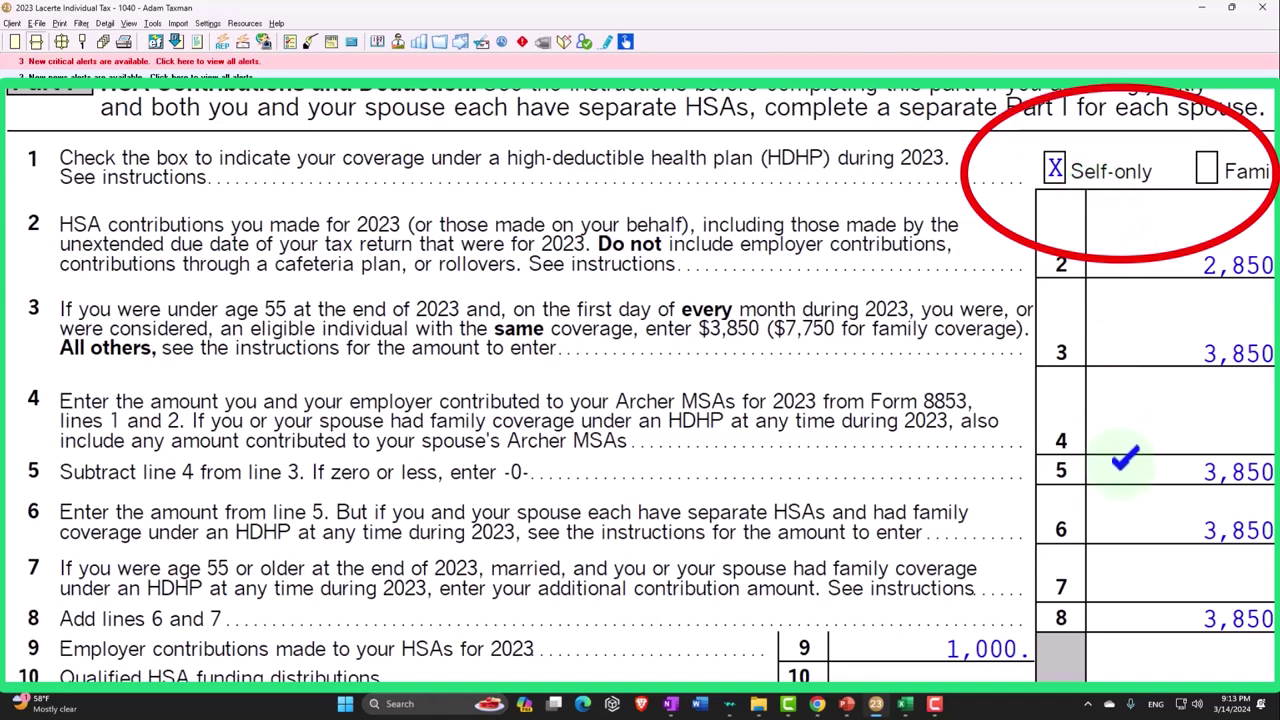
scroll(1124, 458, "down", 2)
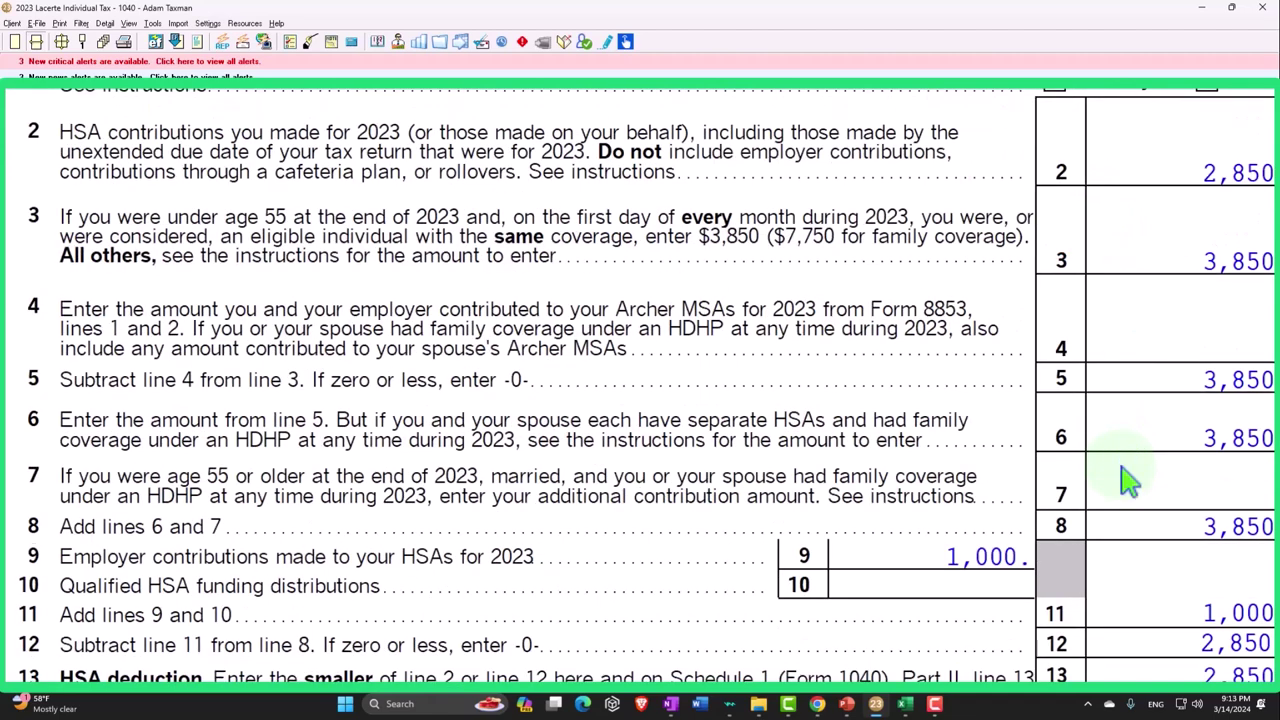
scroll(1128, 480, "down", 2)
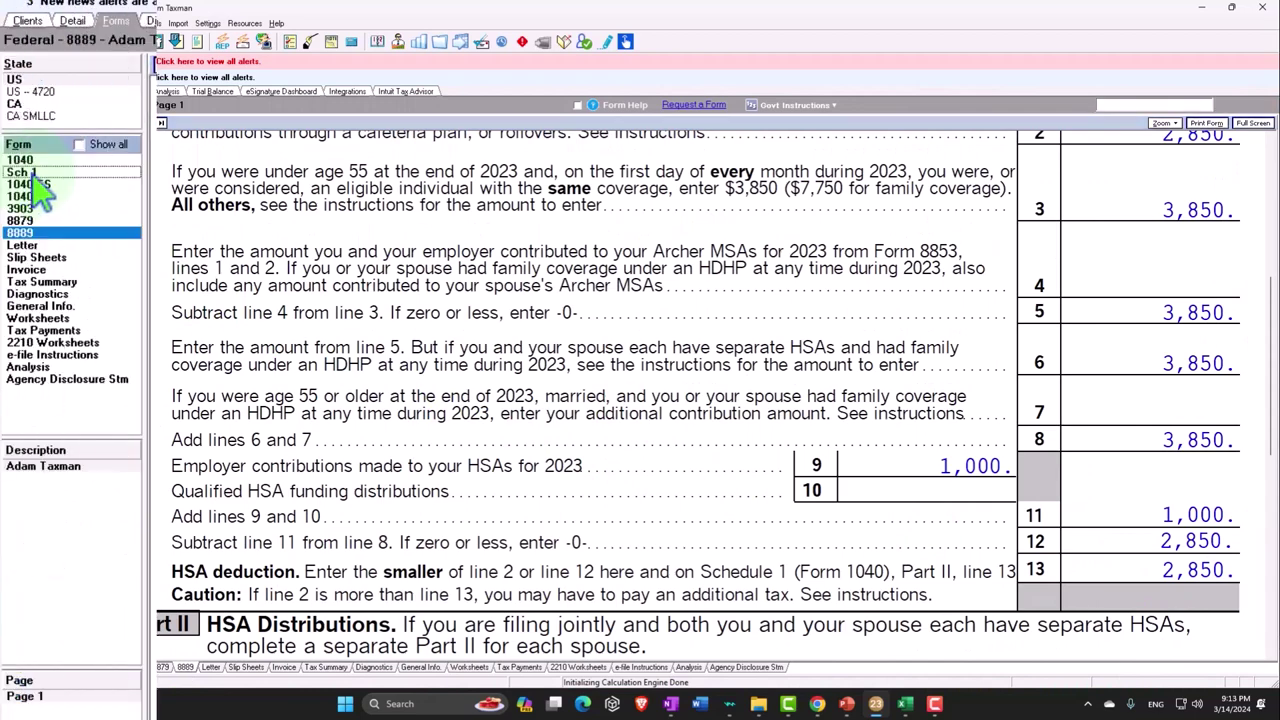
- Check Schedule 1 page 2 line 26, then Form 1040 lines 10–15 showing AGI 96,150 and taxable income 82,300
left_click(22, 172)
left_click(42, 640)
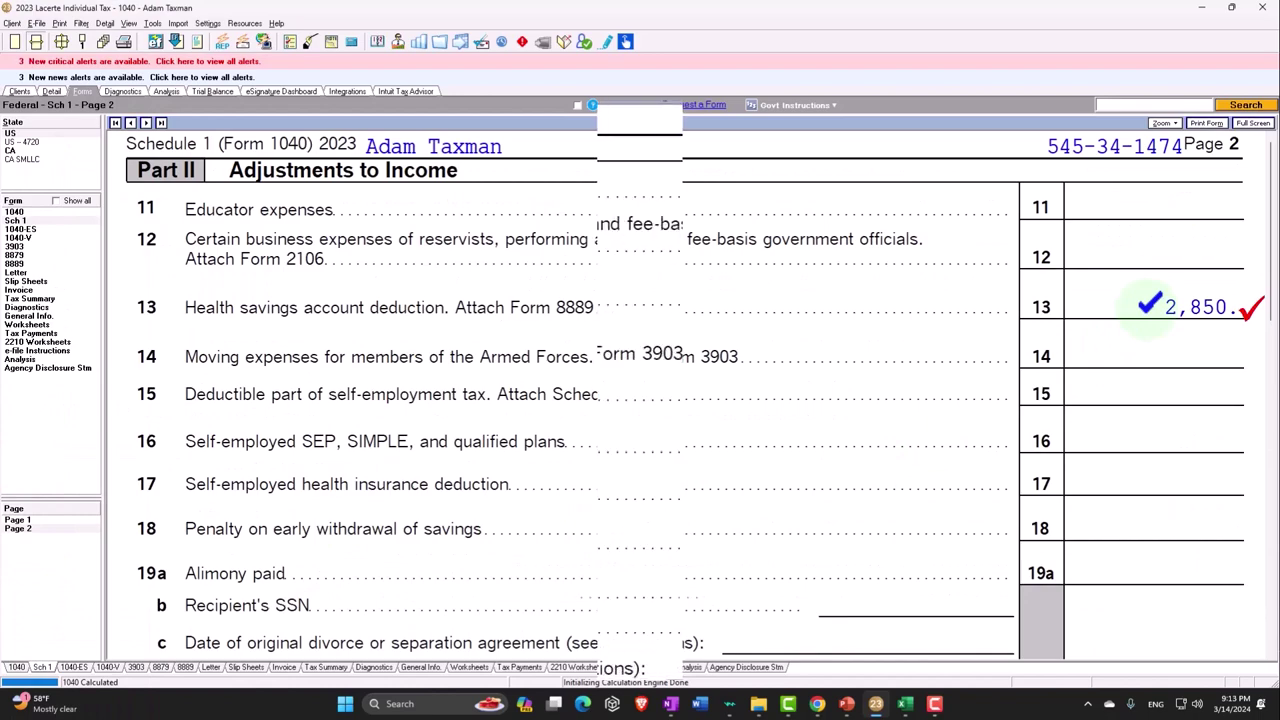
scroll(1090, 366, "down", 10)
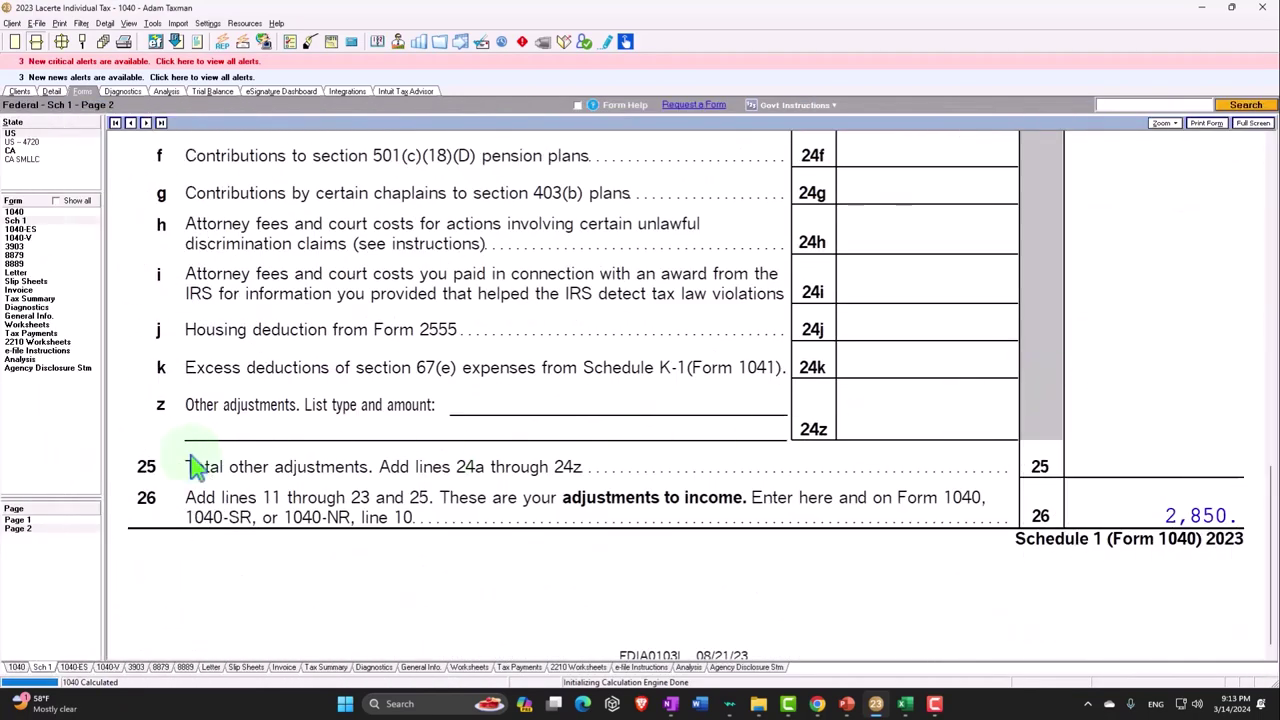
left_click(30, 190)
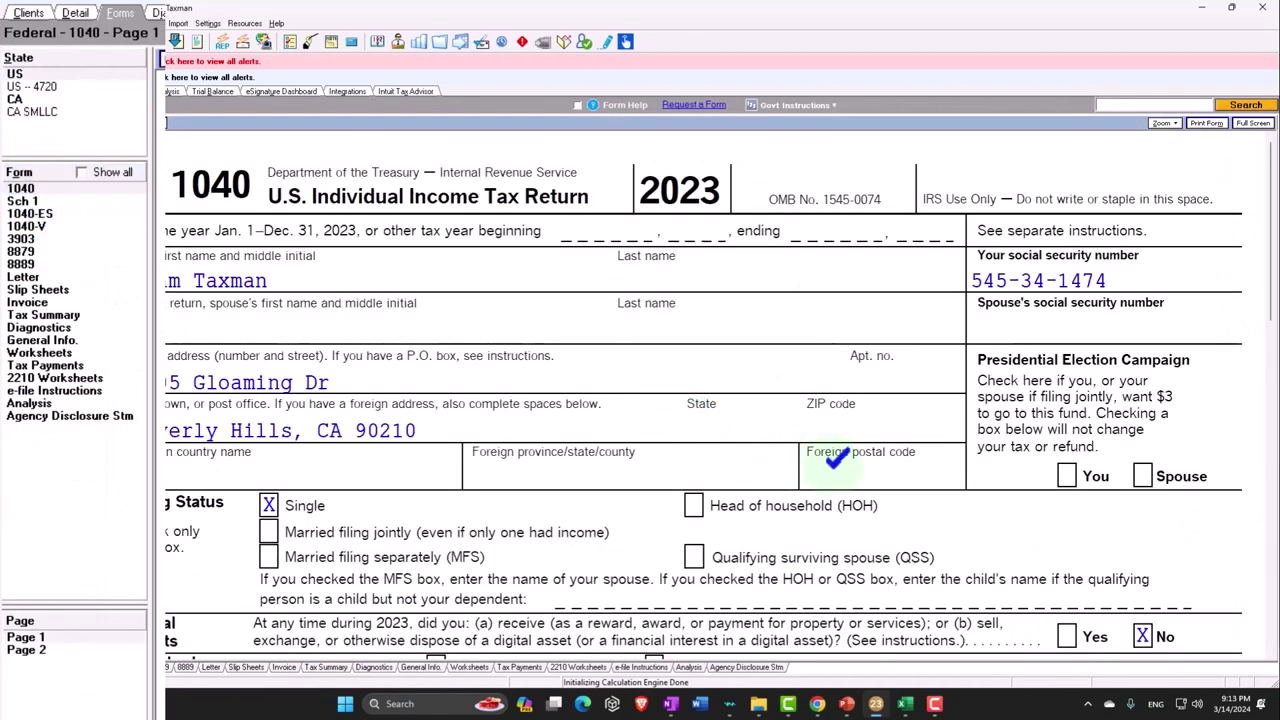
scroll(843, 477, "down", 5)
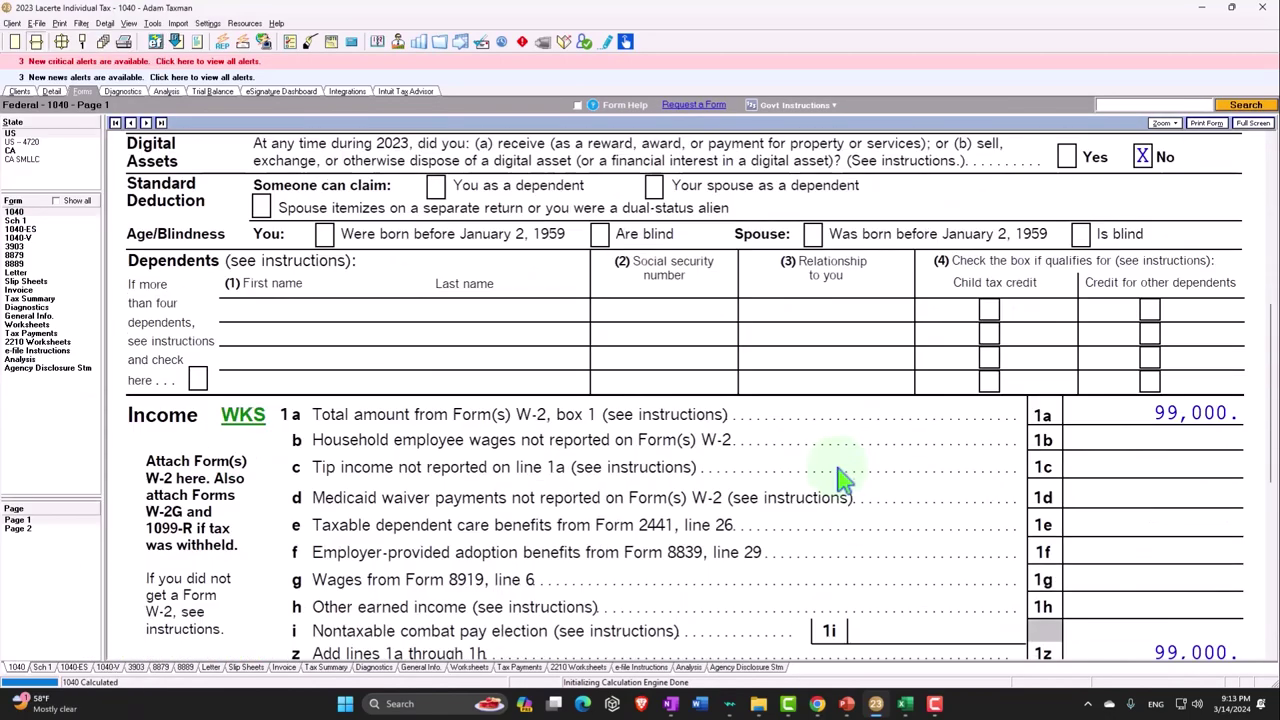
scroll(843, 477, "down", 5)
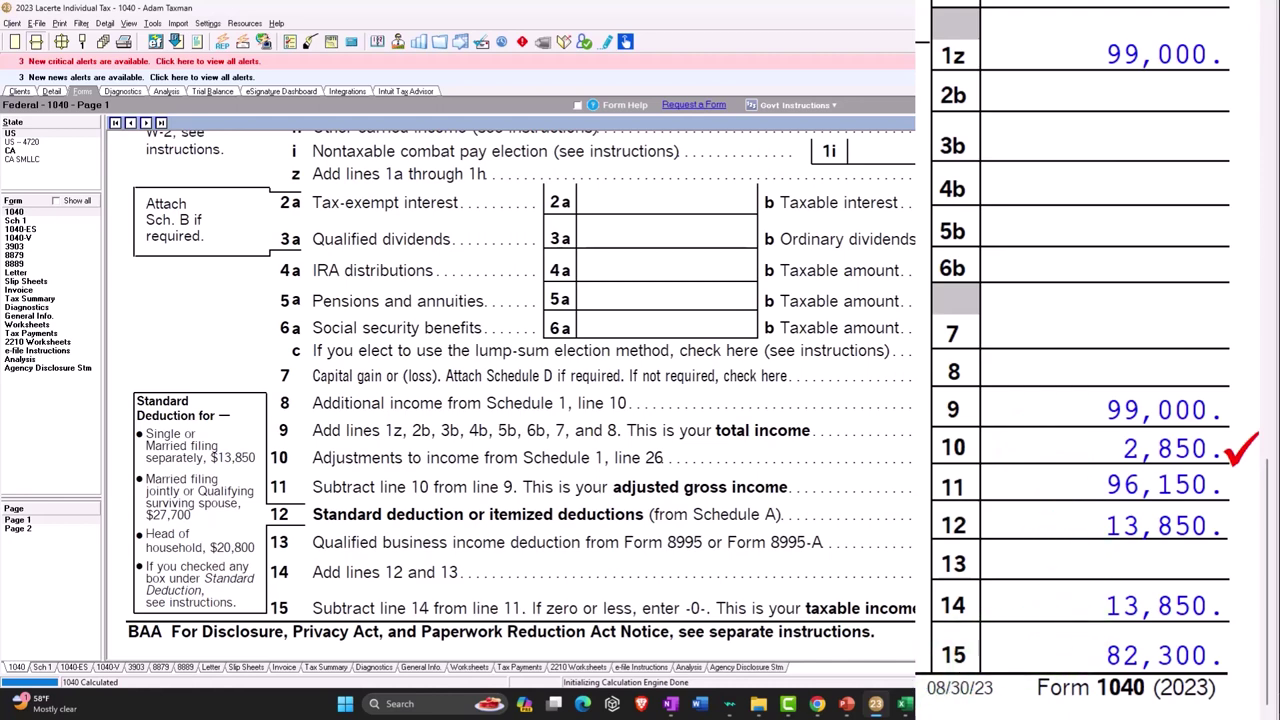
- In the Excel worksheet, change the W-2 wages in P Income B2 to 99,000
left_click(904, 703)
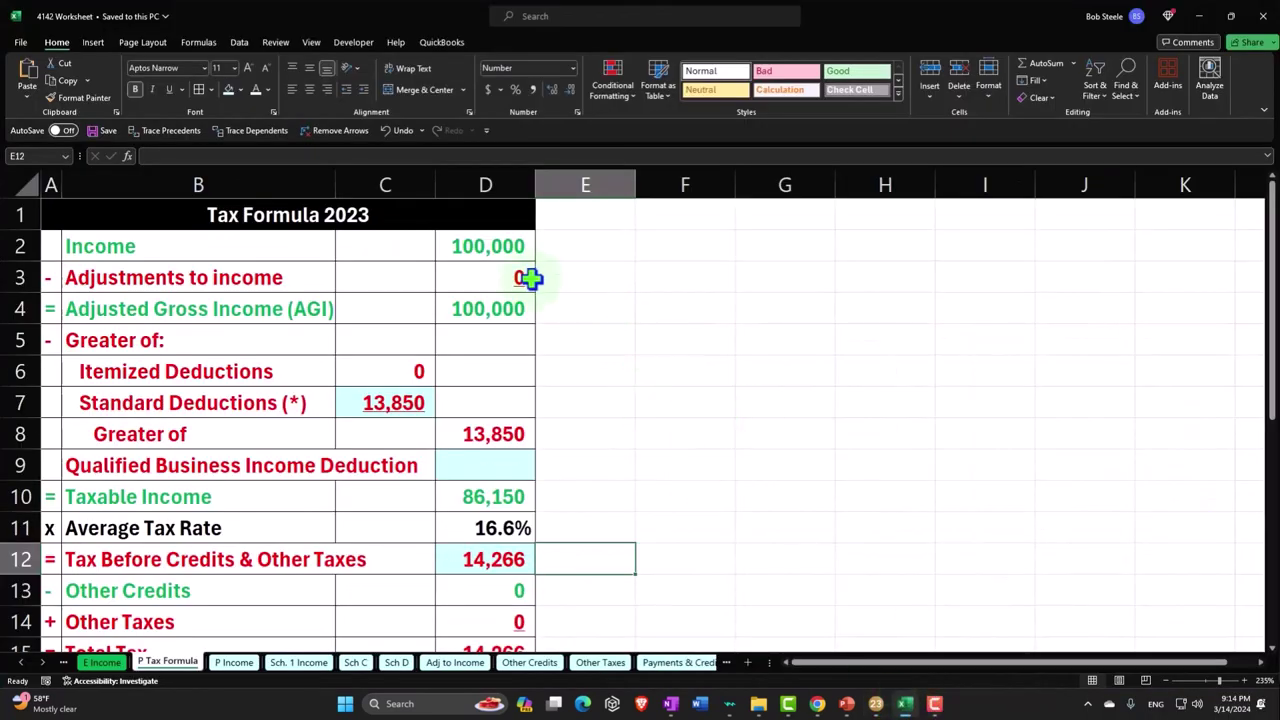
left_click(234, 662)
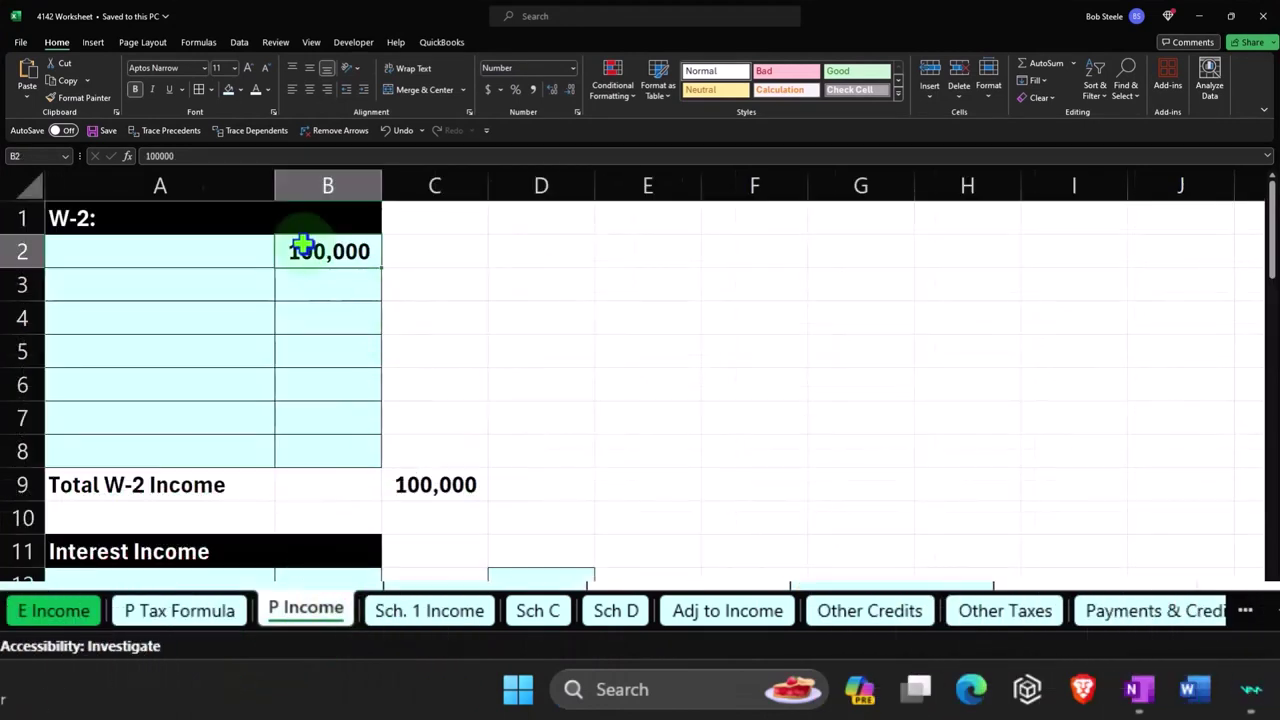
type("99000")
key("Return")
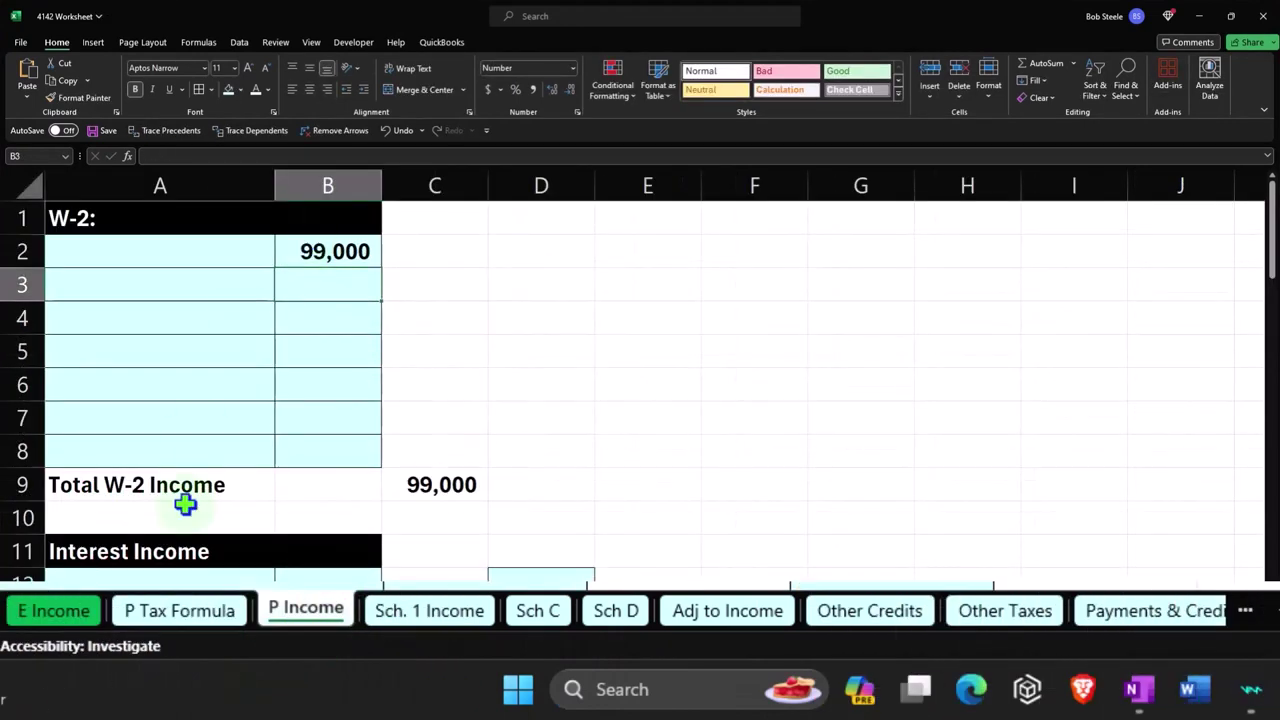
- Check where adjustments come from, then move the Total adj to income row from row 24 to row 26
left_click(180, 612)
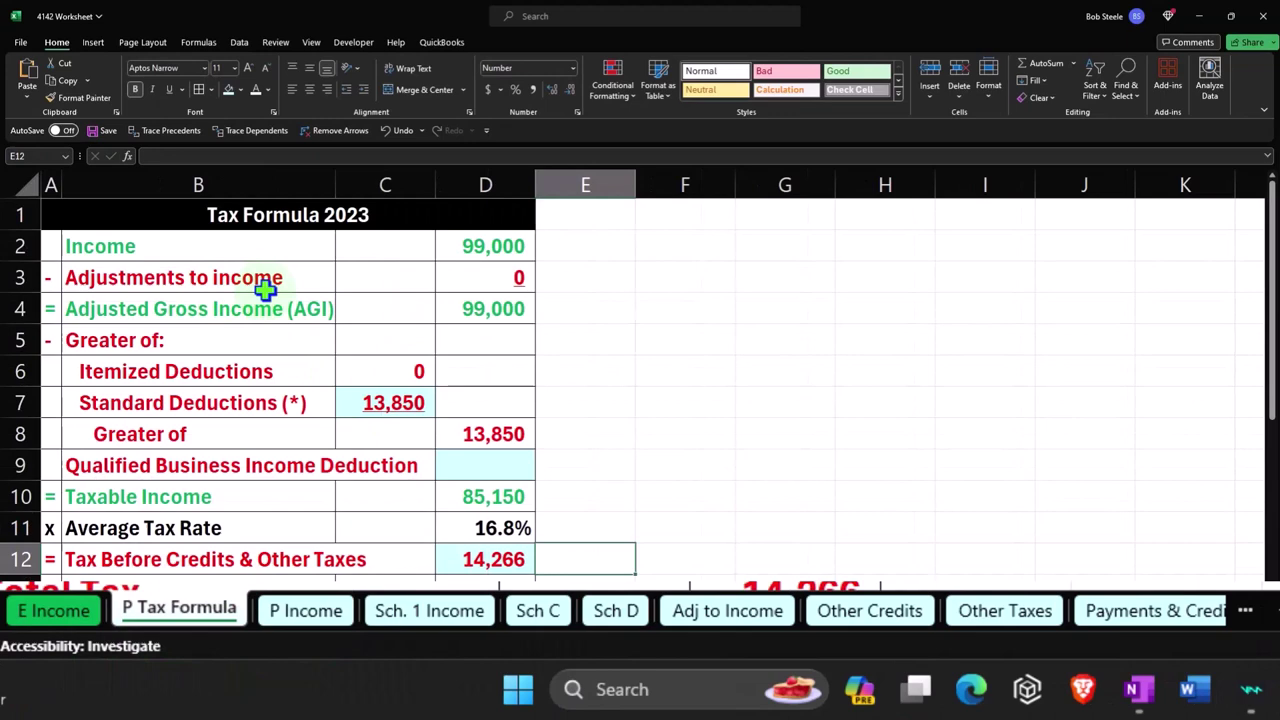
left_click(446, 277)
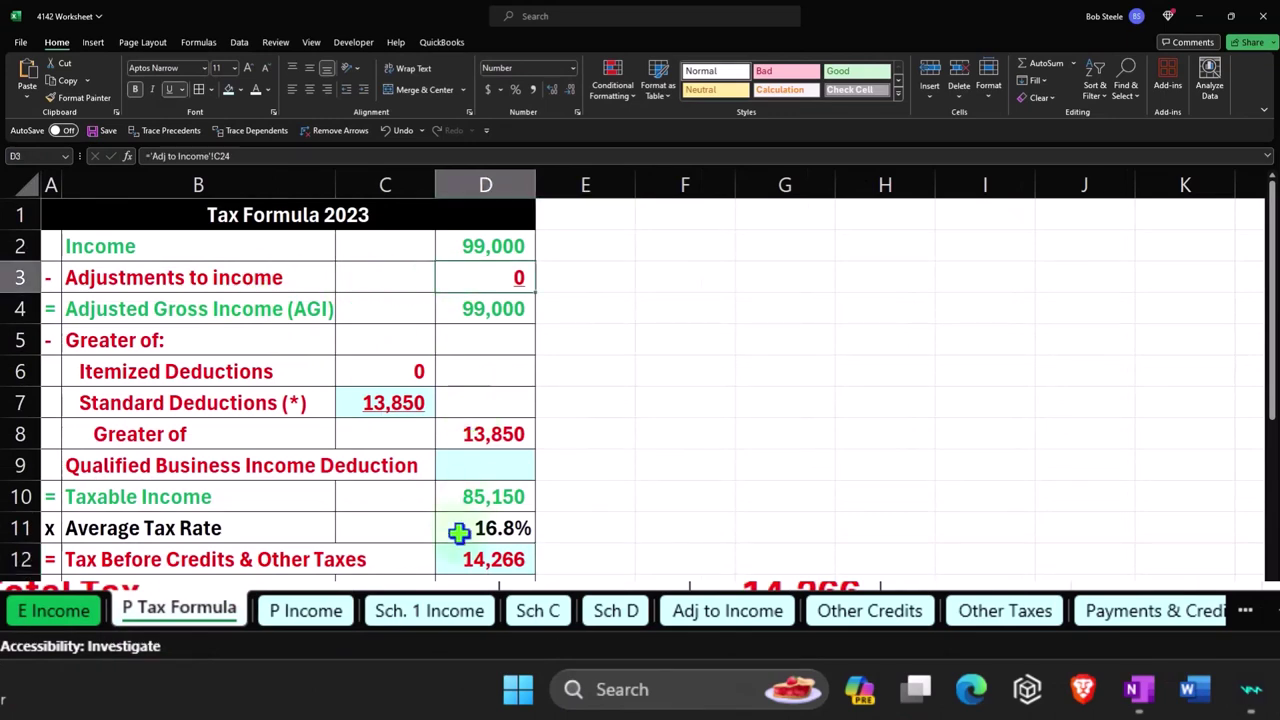
left_click(742, 612)
scroll(442, 532, "down", 6)
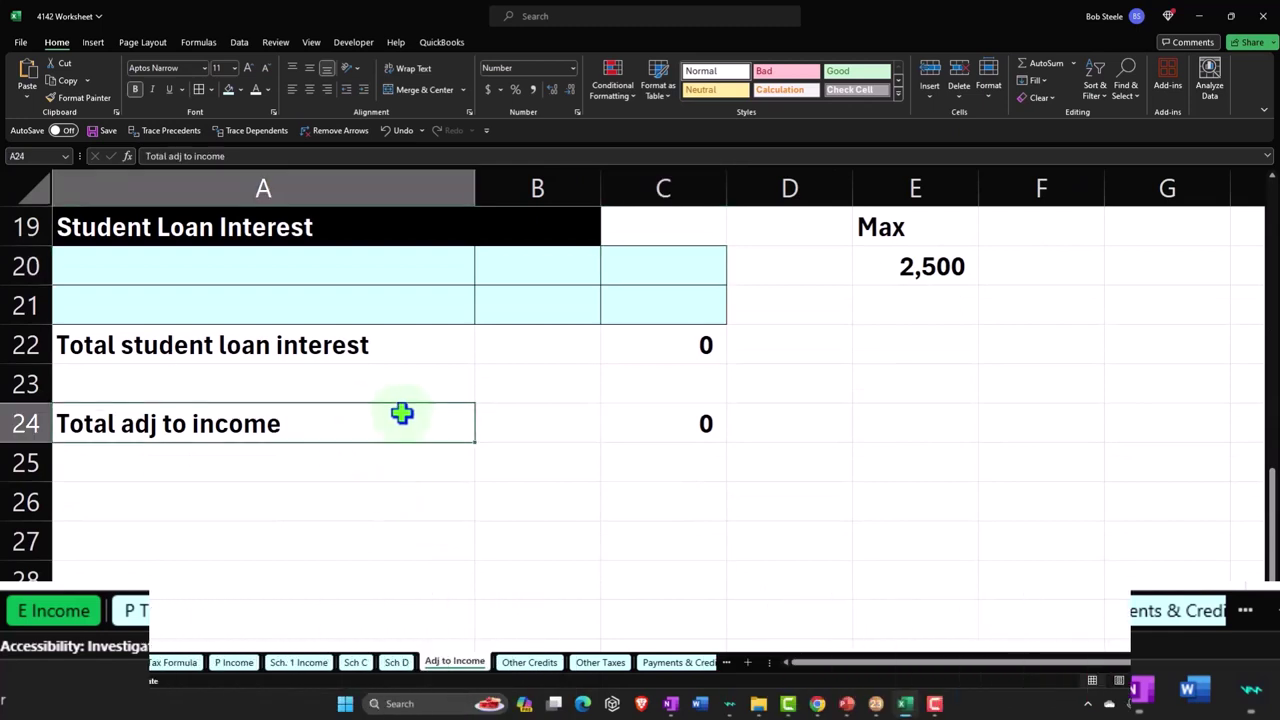
left_click_drag(403, 414, 617, 414)
left_click_drag(532, 410, 528, 480)
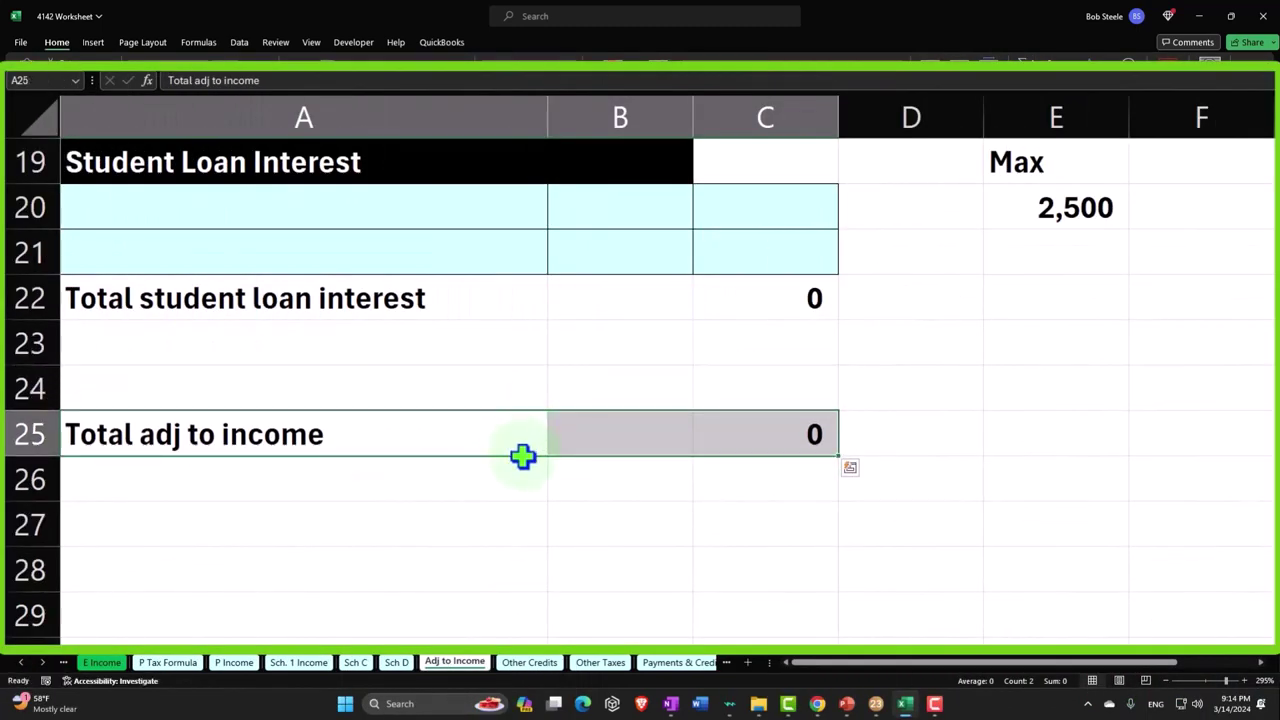
left_click(260, 391)
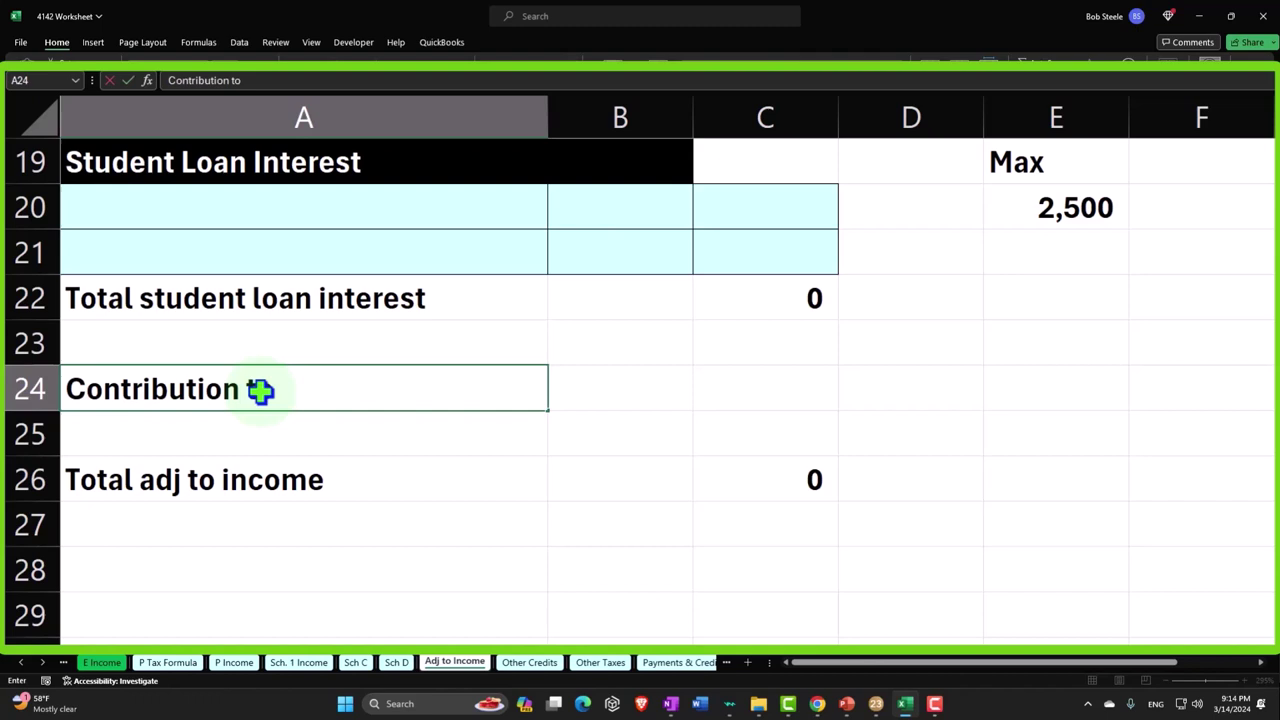
- Label row 24 'Contribution to HAS' and add a 'Max' heading in E23
key("Tab")
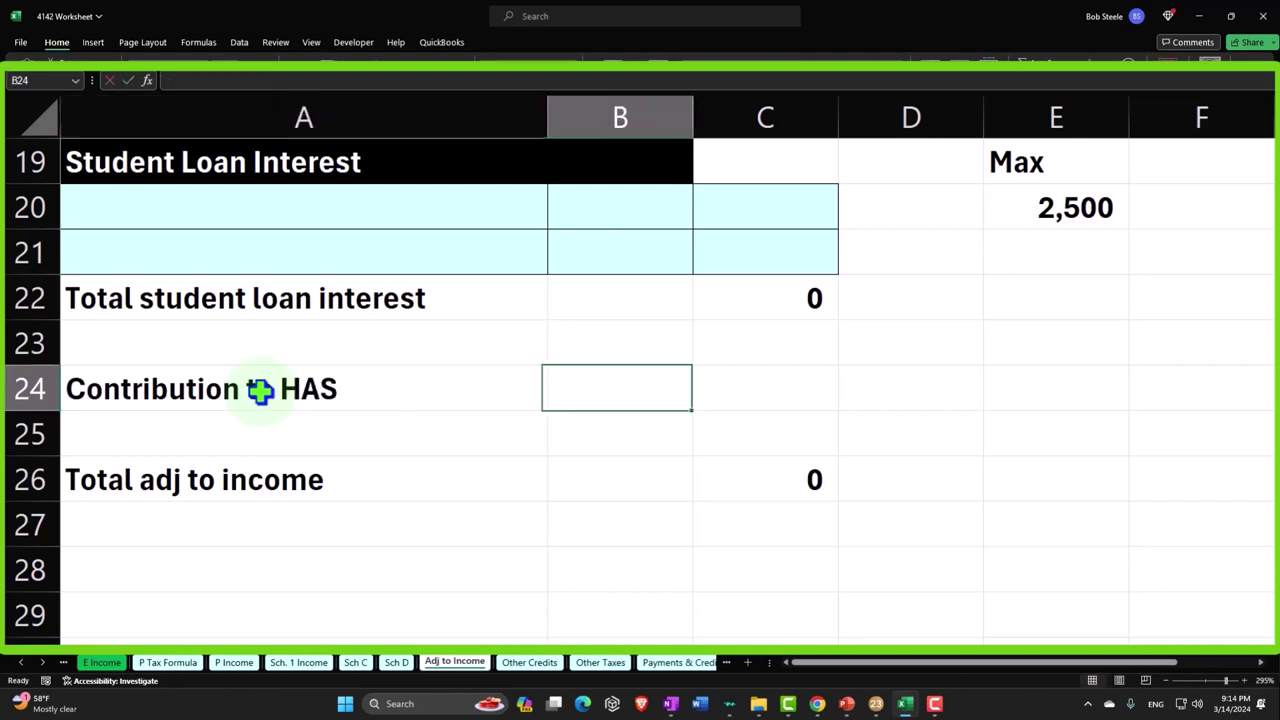
key("Right")
key("Right")
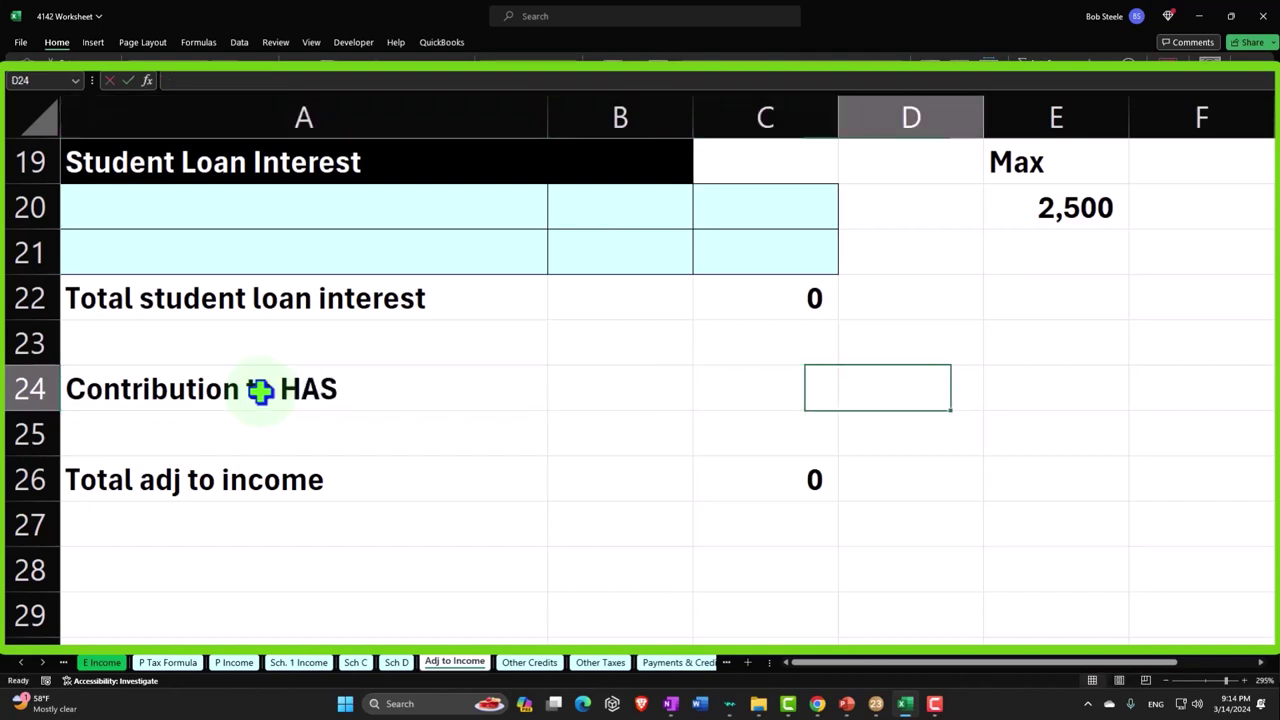
key("Right")
key("Up")
type("Ma")
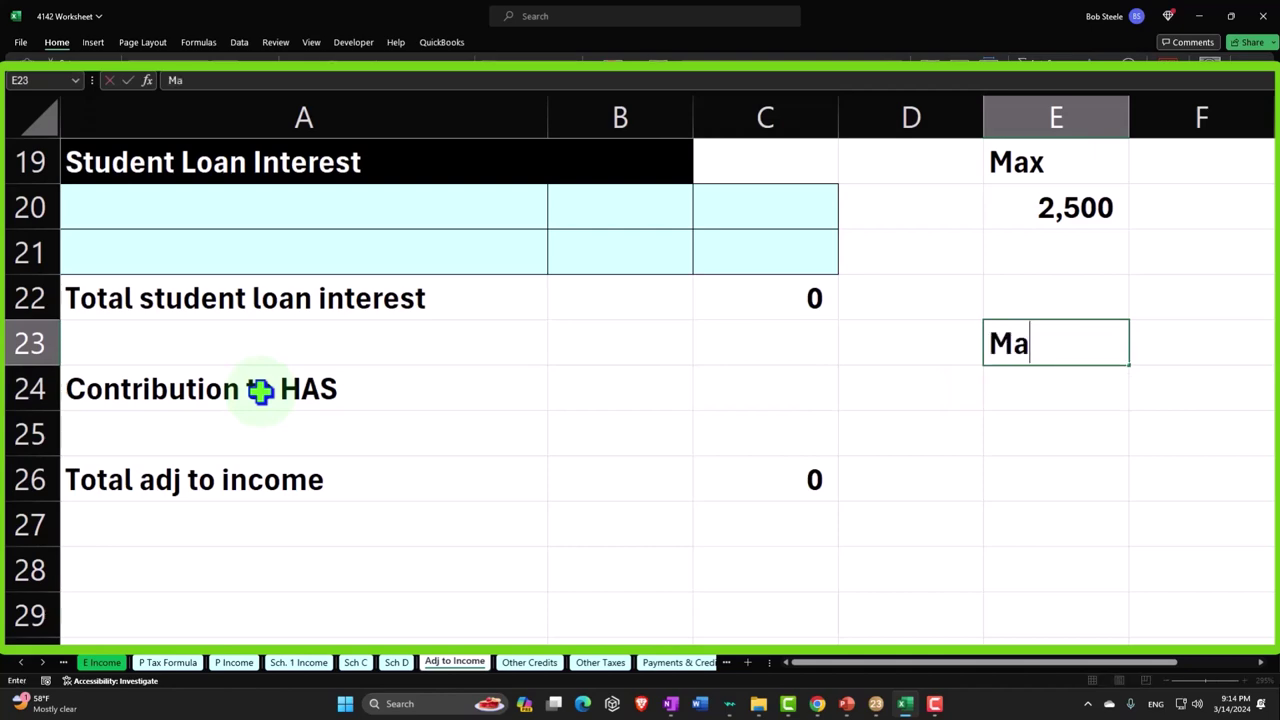
type("x")
key("Return")
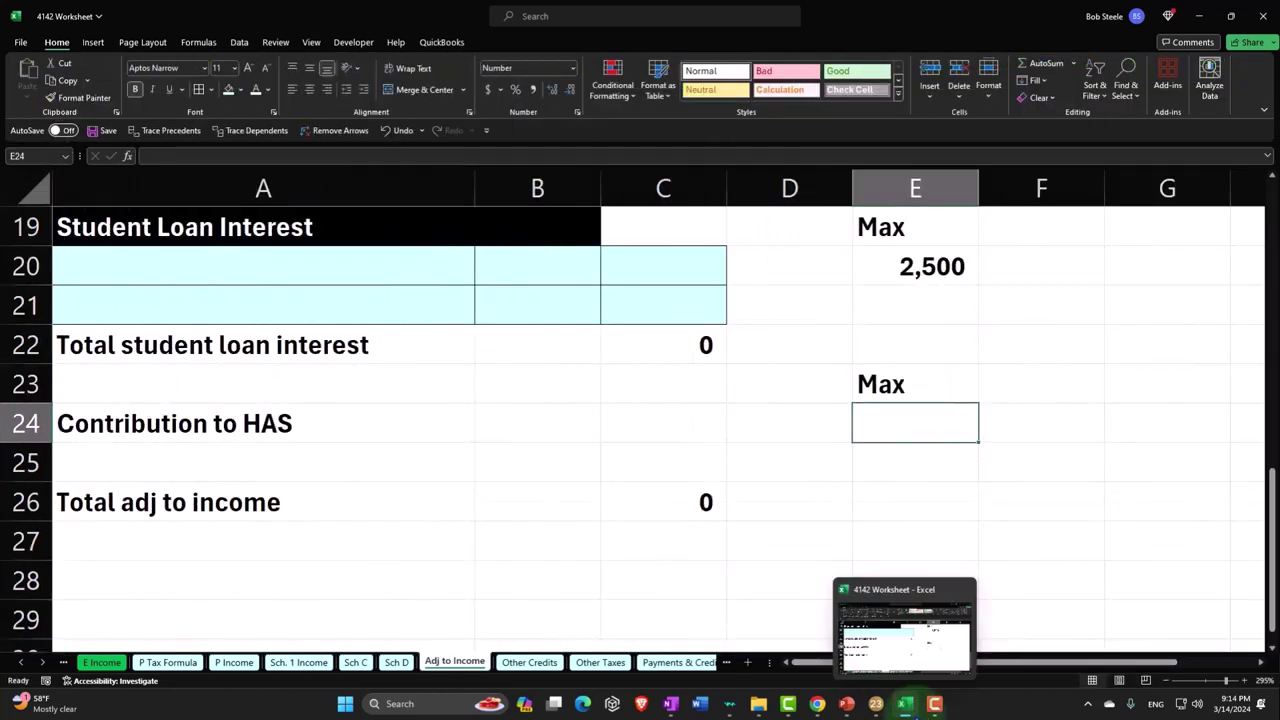
- Back in Lacerte, scroll through Form 8889 Part I lines 1–10
left_click(876, 703)
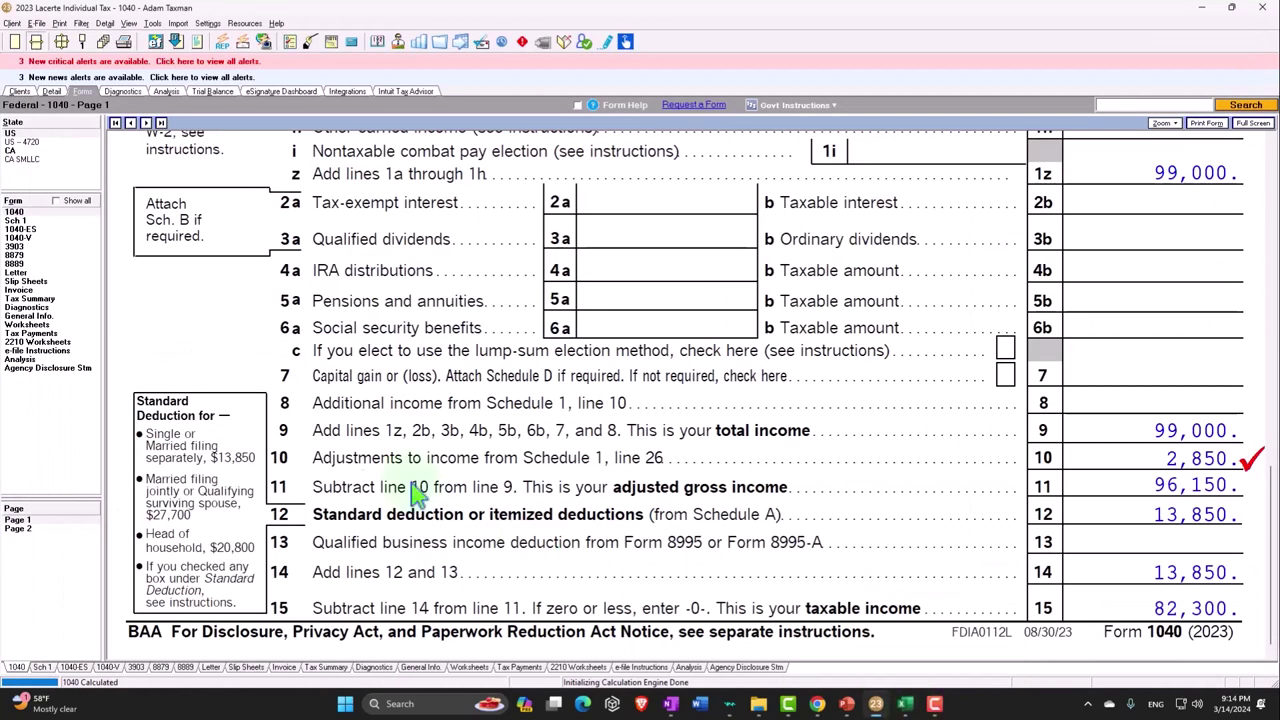
left_click(40, 278)
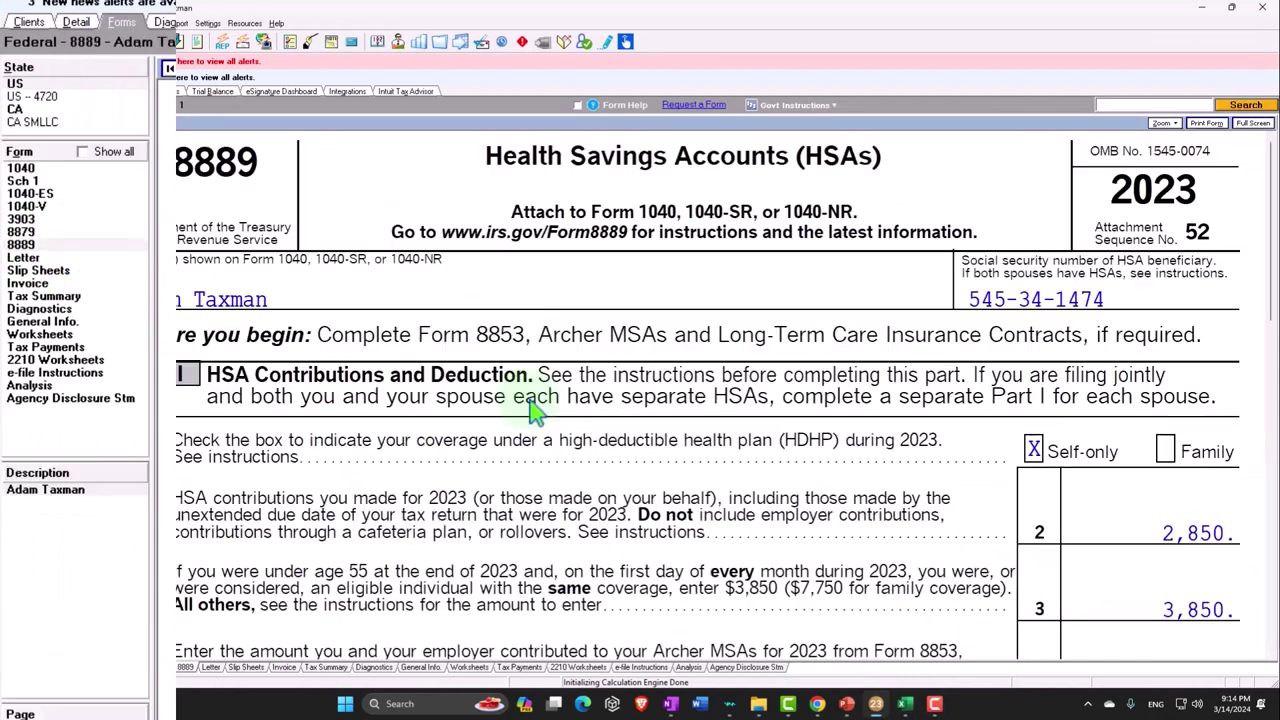
scroll(790, 505, "down", 3)
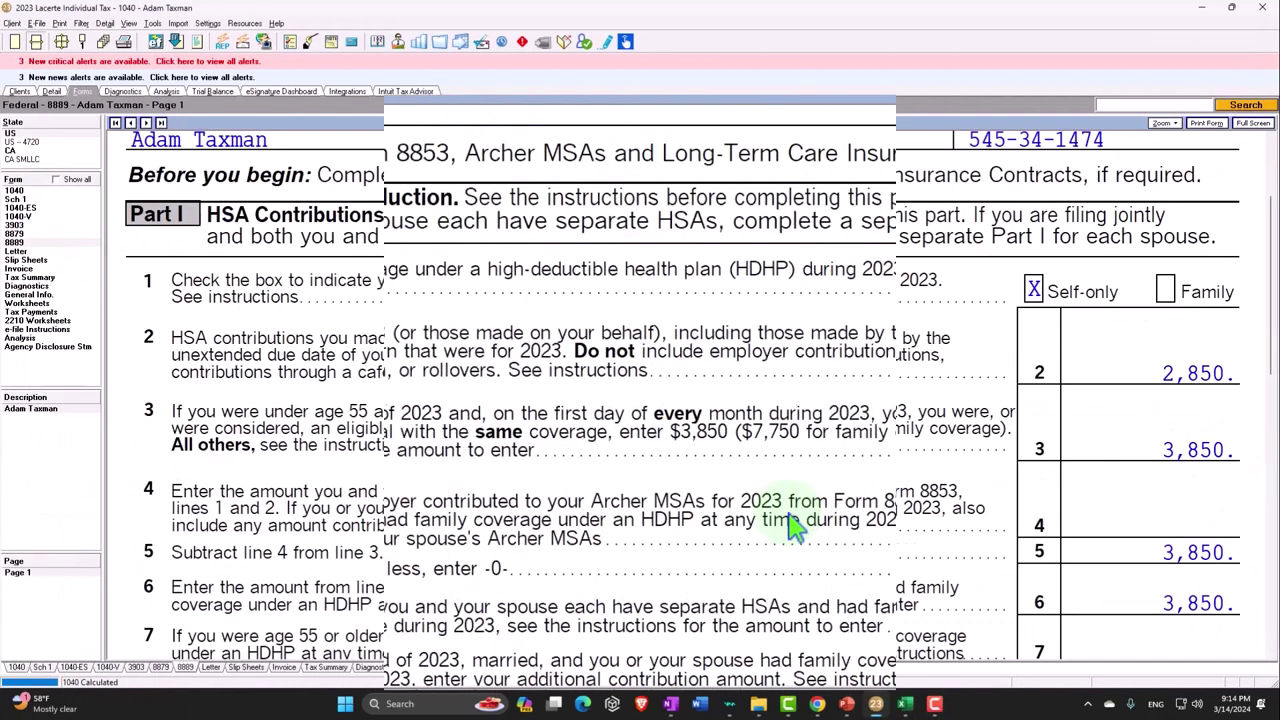
scroll(820, 500, "down", 1)
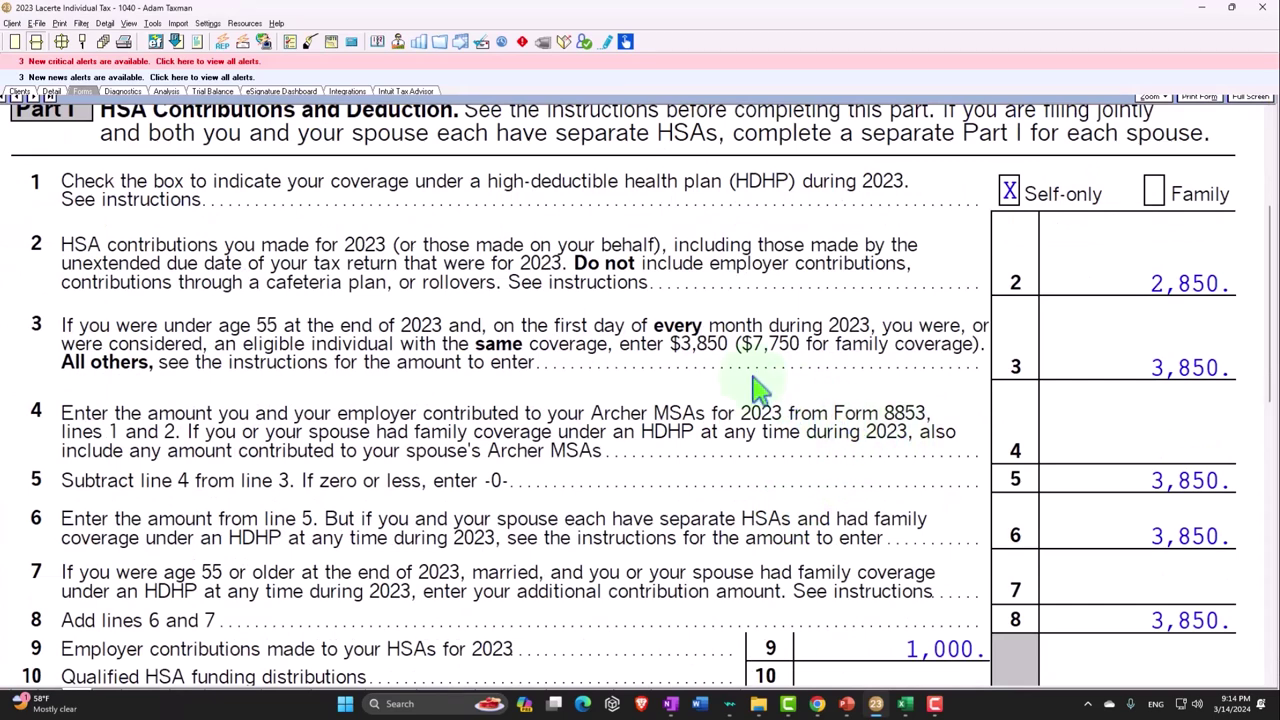
- Enter the 3,850 single HSA limit in E24, correcting the mistyped 380
left_click(905, 703)
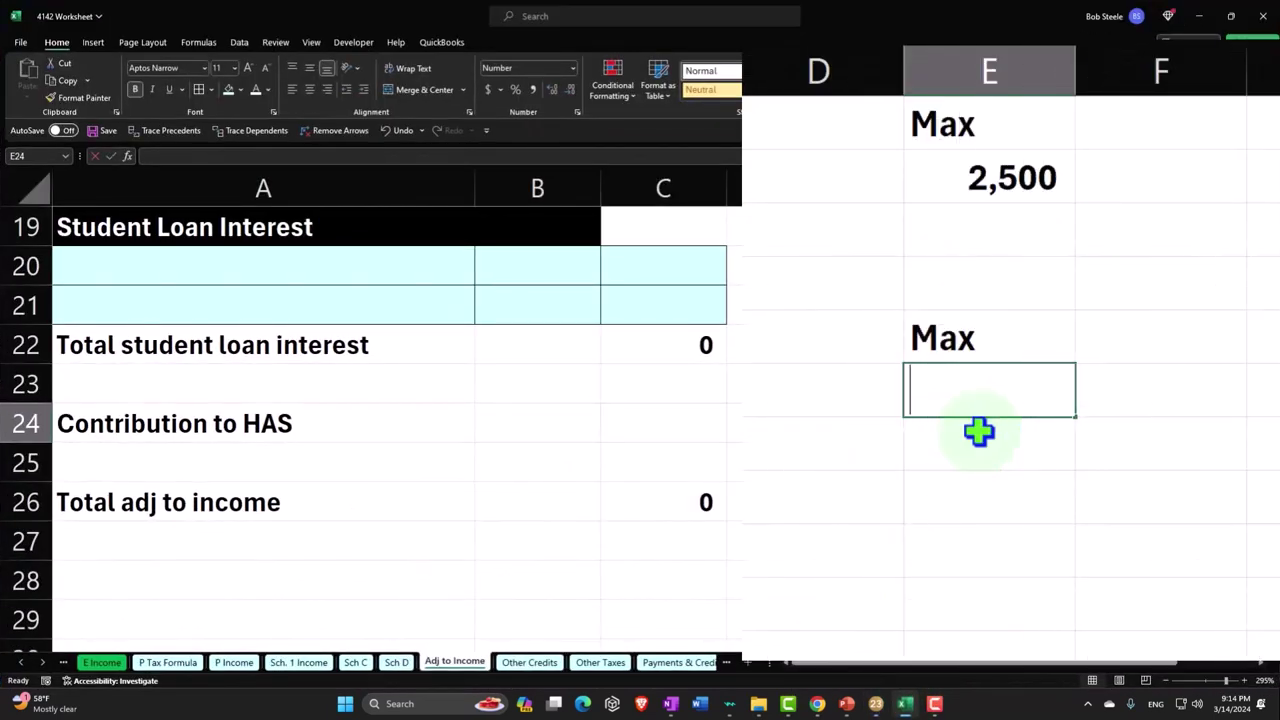
type("380")
key("Return")
key("Up")
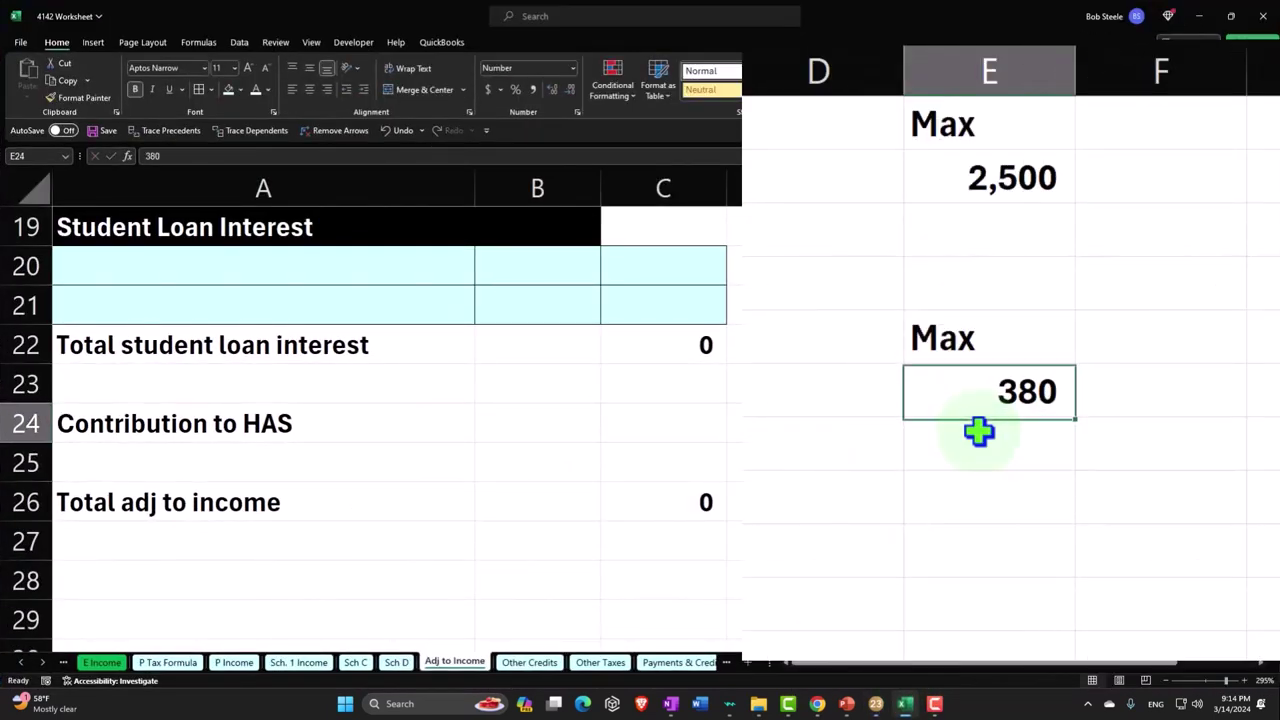
key("F2")
key("BackSpace")
type("50")
key("Return")
- Replace the E23 heading with 'Sing' and add 'Fam' in F23
key("Up")
key("Up")
key("Right")
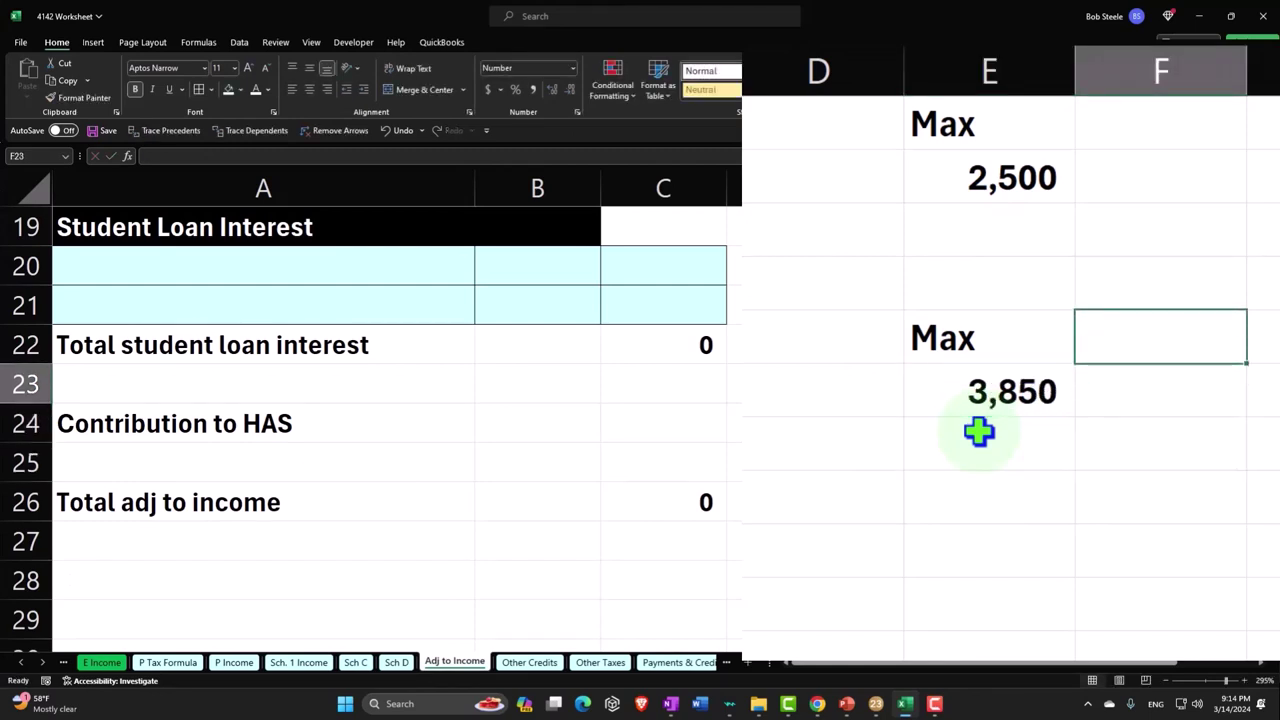
key("Left")
type("Sing")
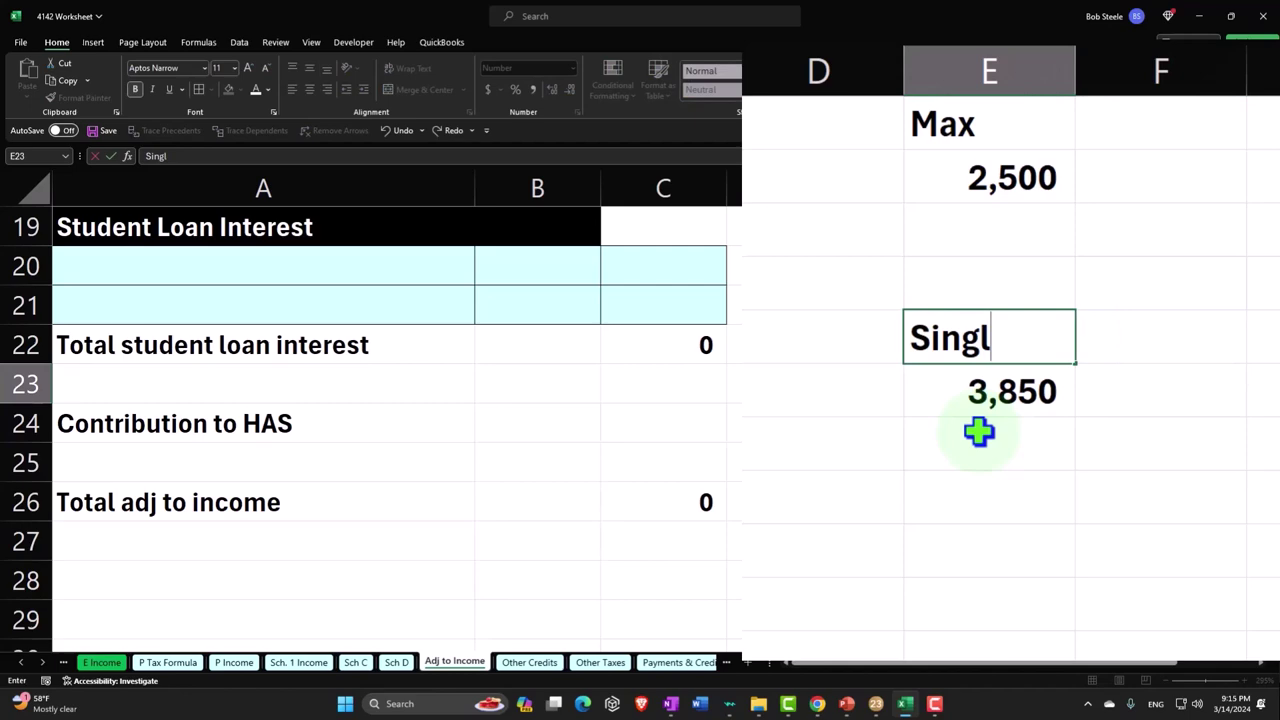
key("Right")
type("Fam")
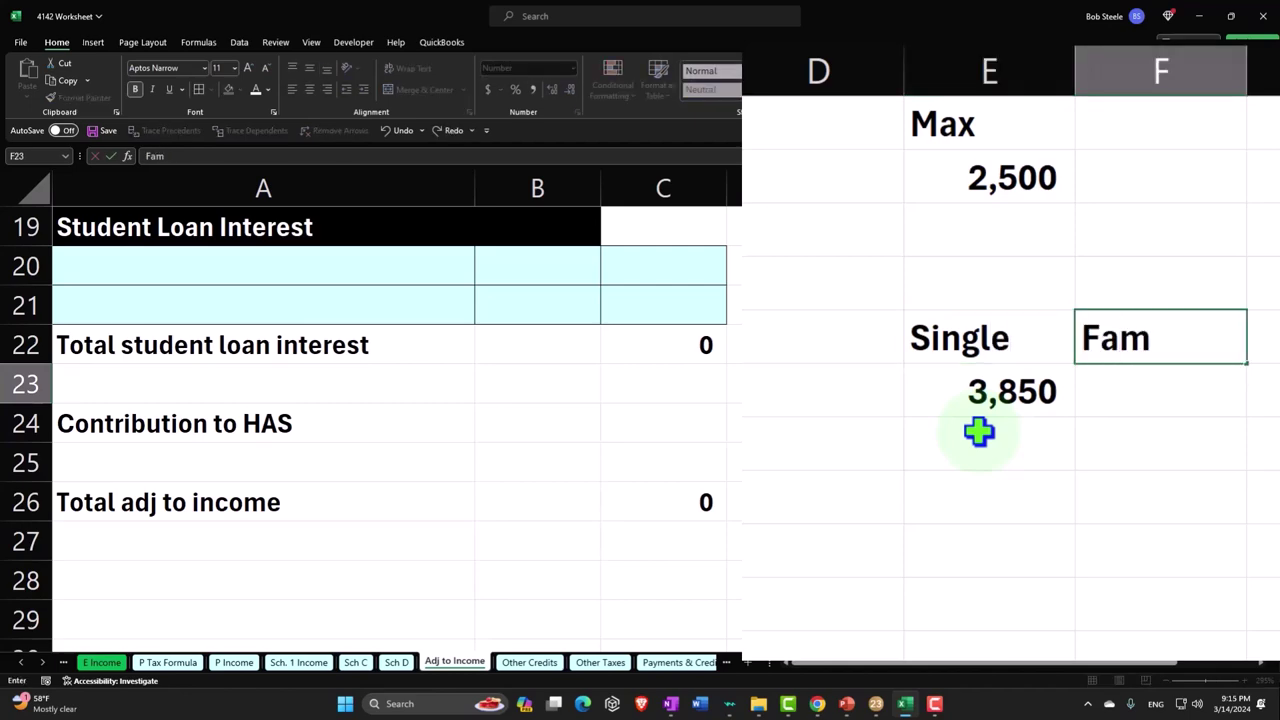
key("Down")
key("Left")
- Enter the 7,750 family HSA limit in F24
left_click(1091, 390)
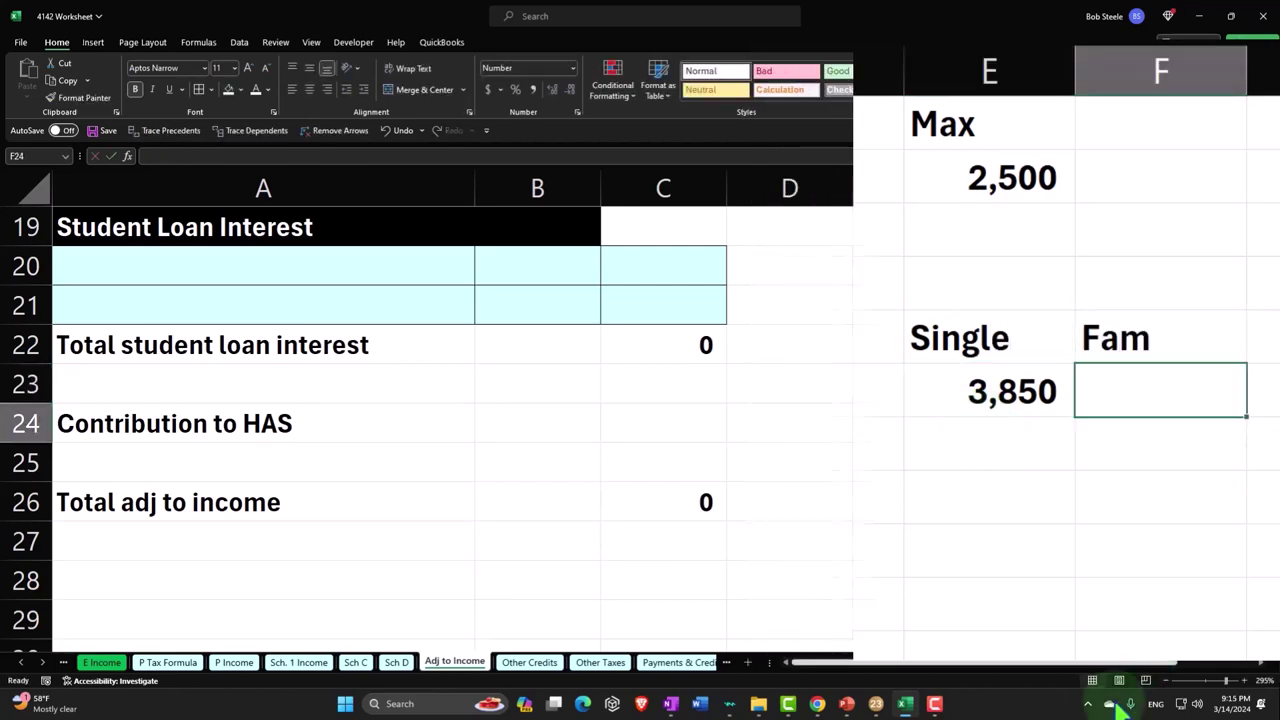
left_click(905, 703)
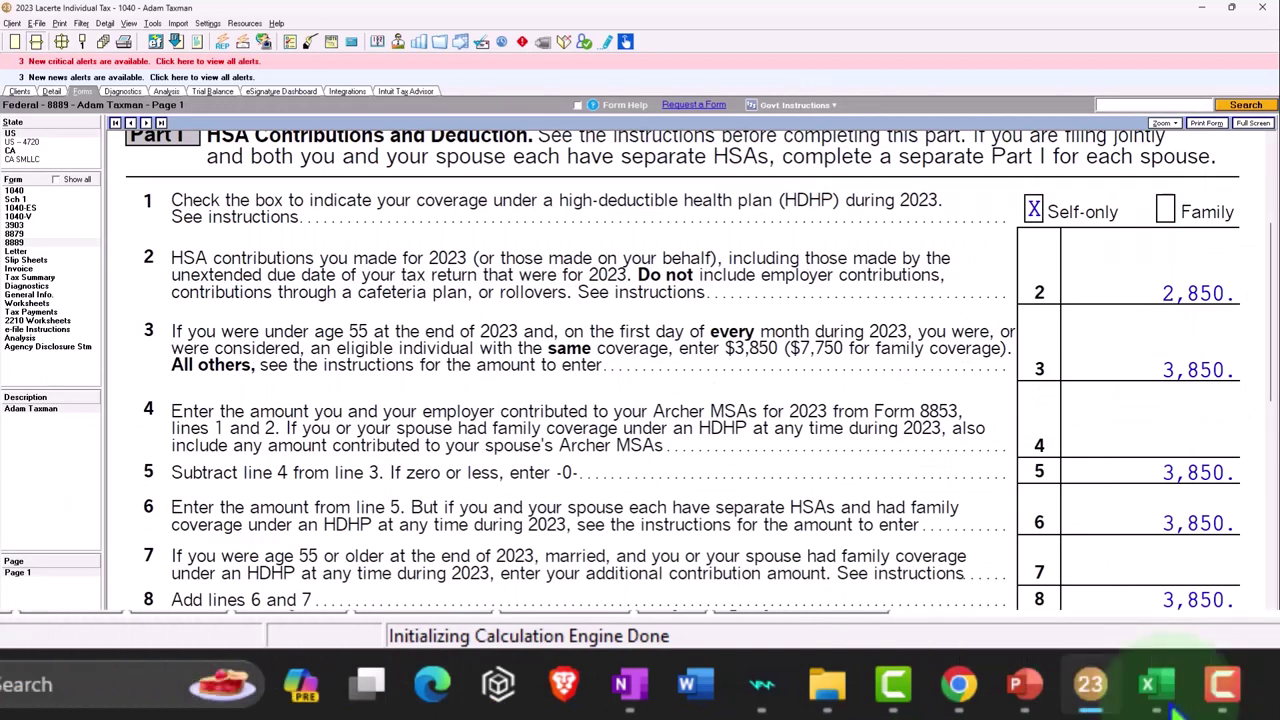
left_click(1150, 688)
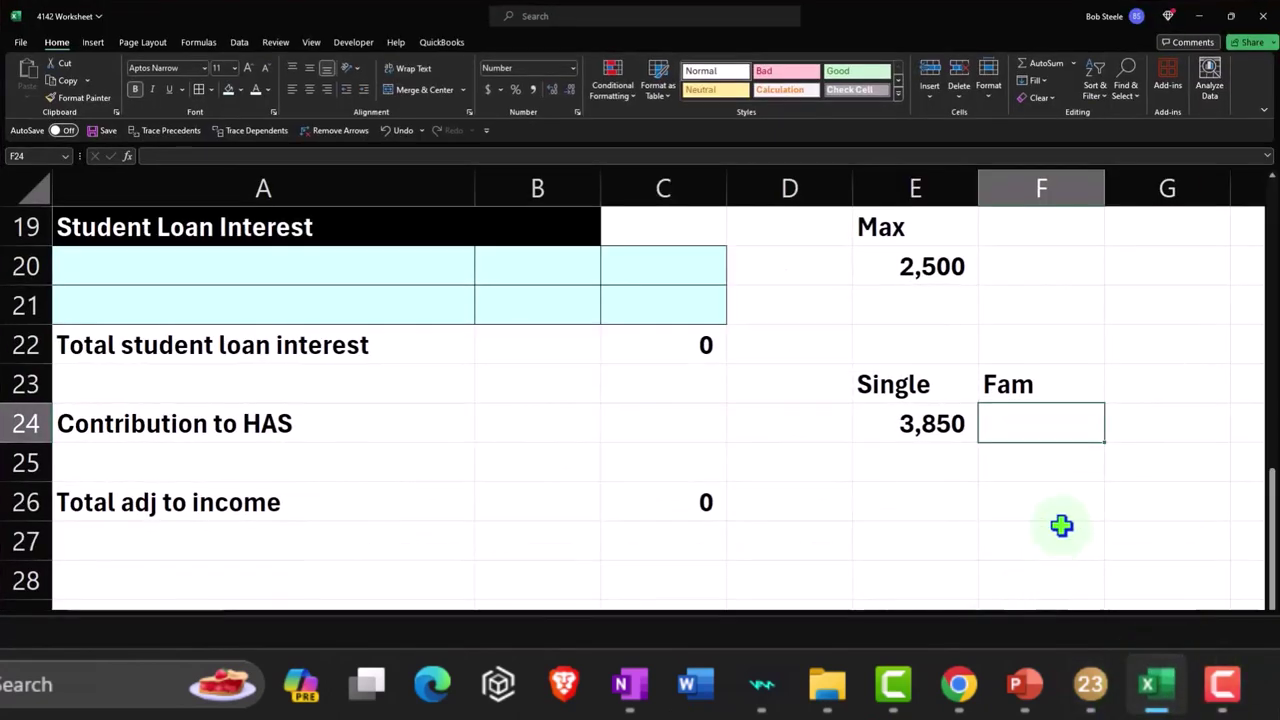
type("7,750")
key("Return")
key("Up")
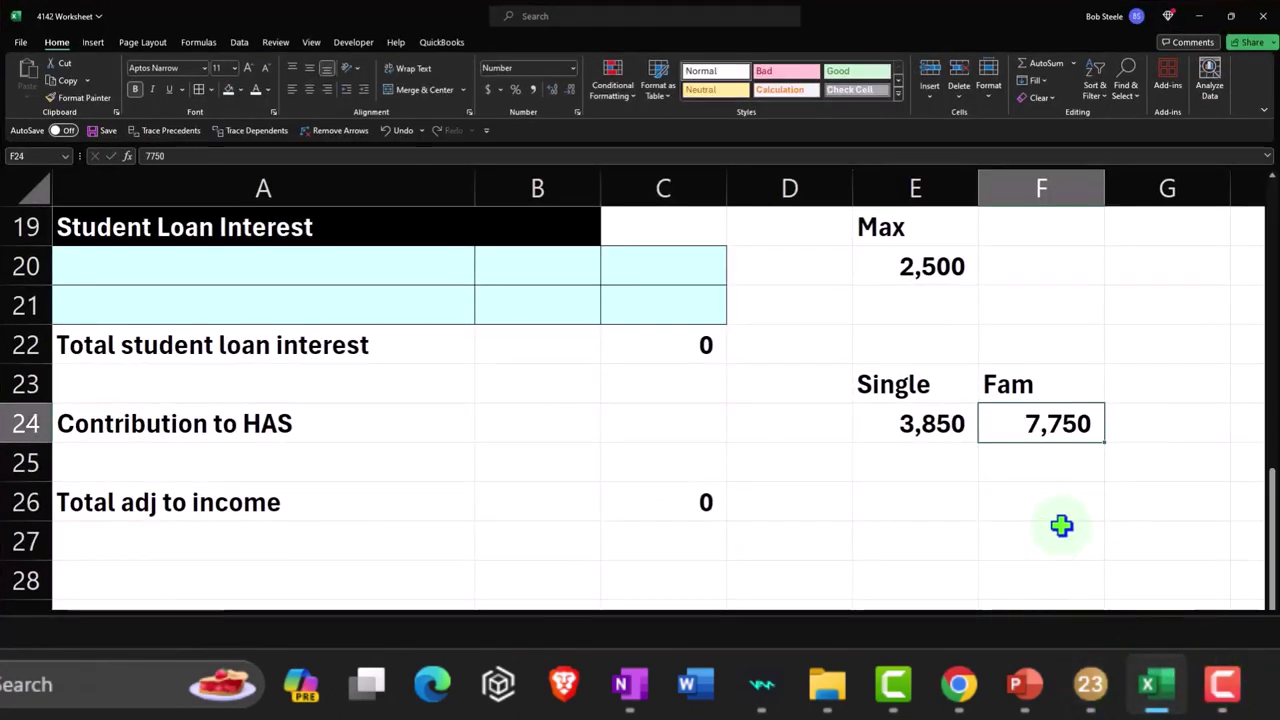
key("Left")
key("Left")
key("Left")
key("Left")
key("Left")
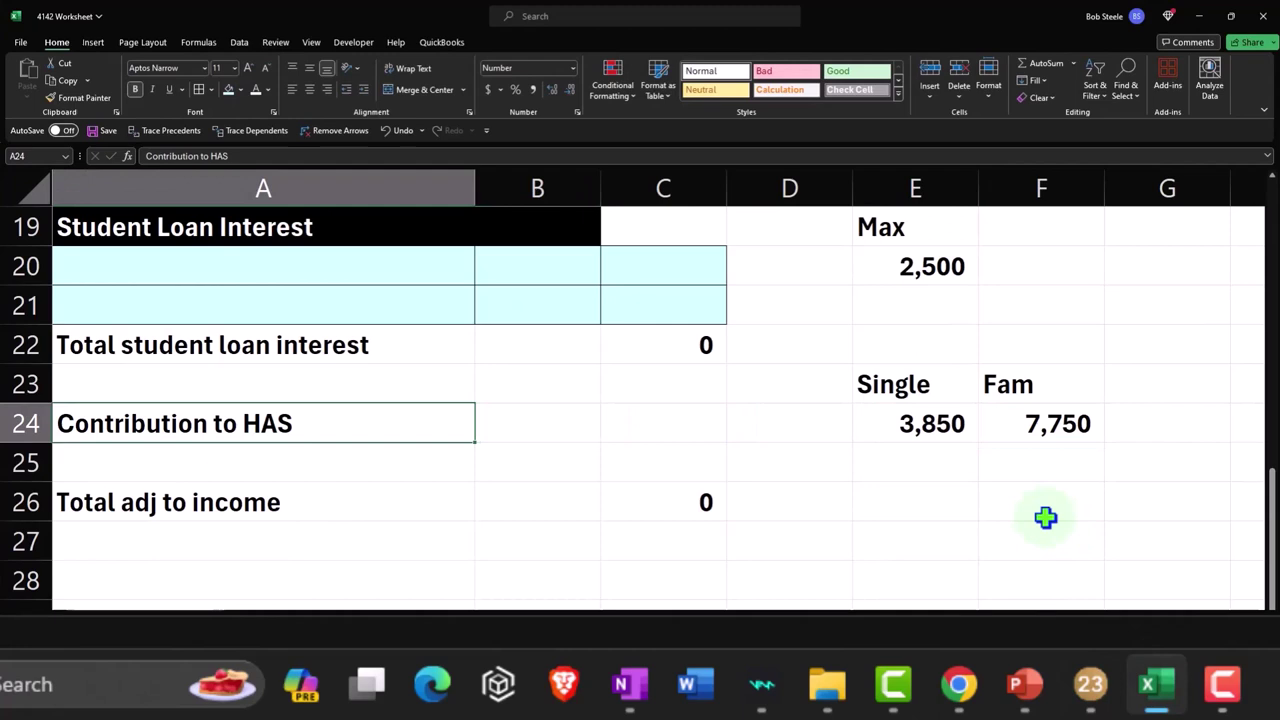
- Format A24:B24 as white text on black fill and give C24 a pale blue fill
left_click_drag(380, 421, 491, 426)
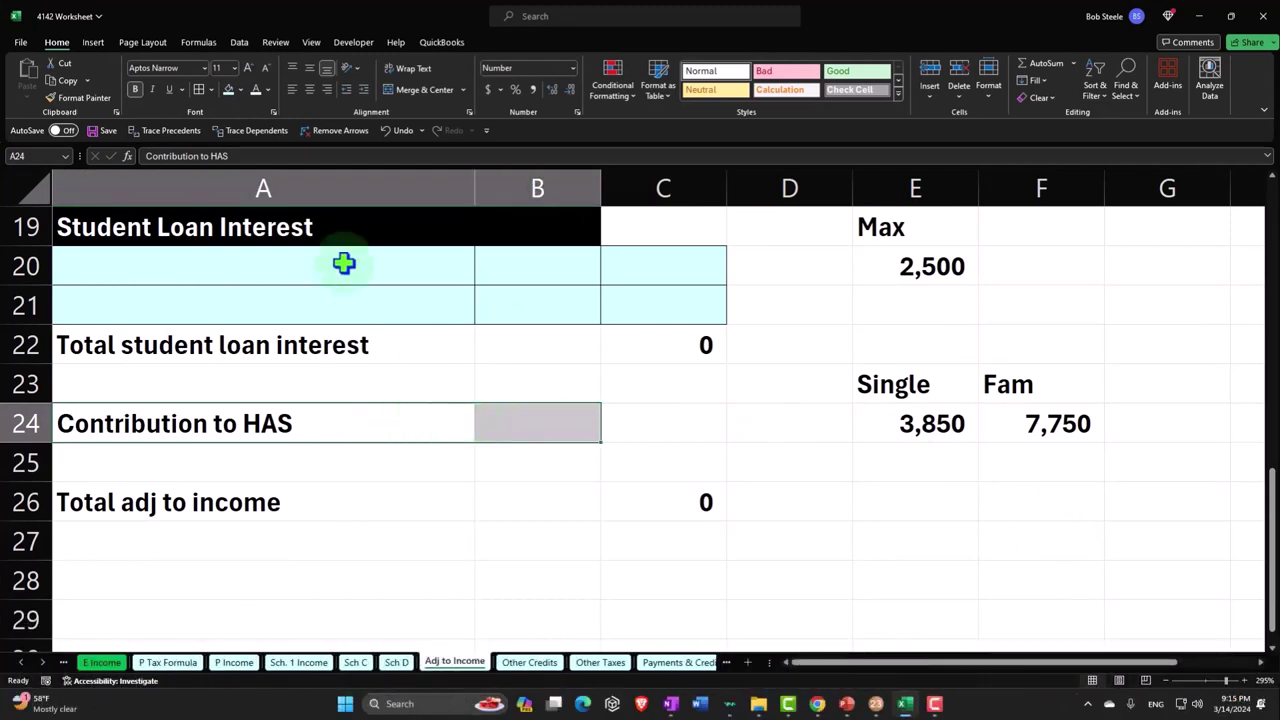
left_click(239, 89)
left_click(241, 108)
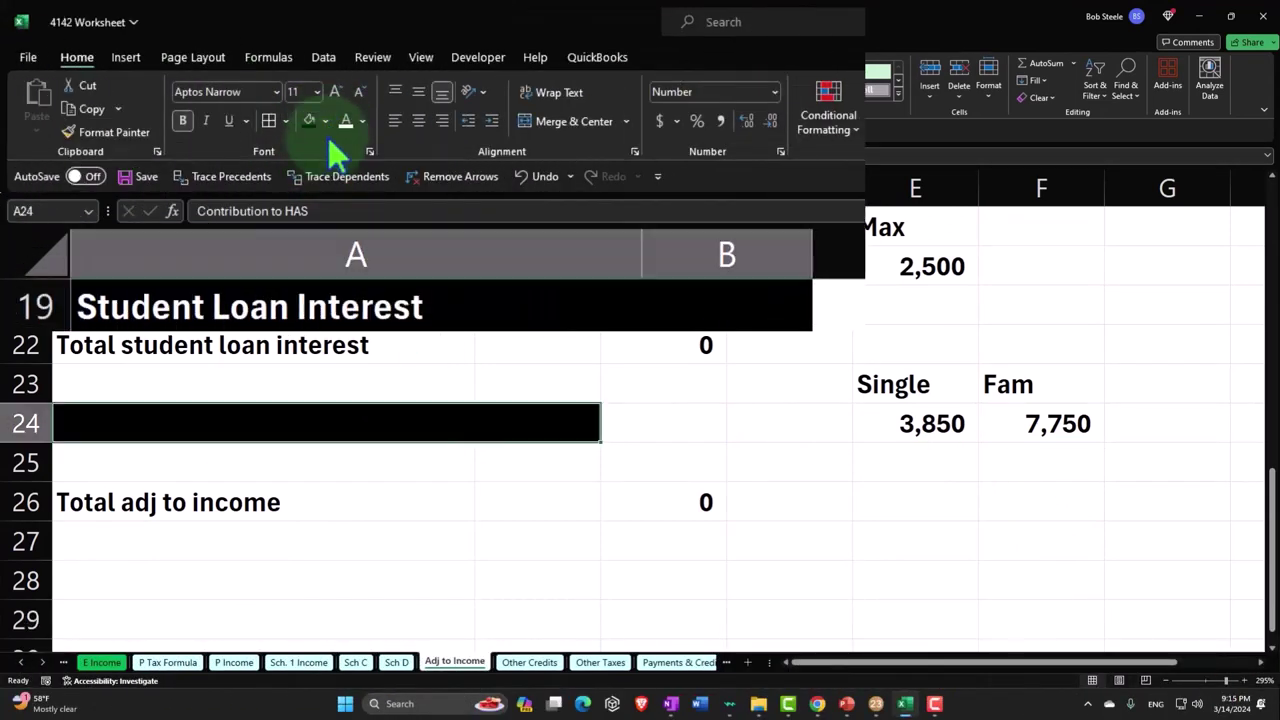
left_click(345, 121)
left_click(634, 423)
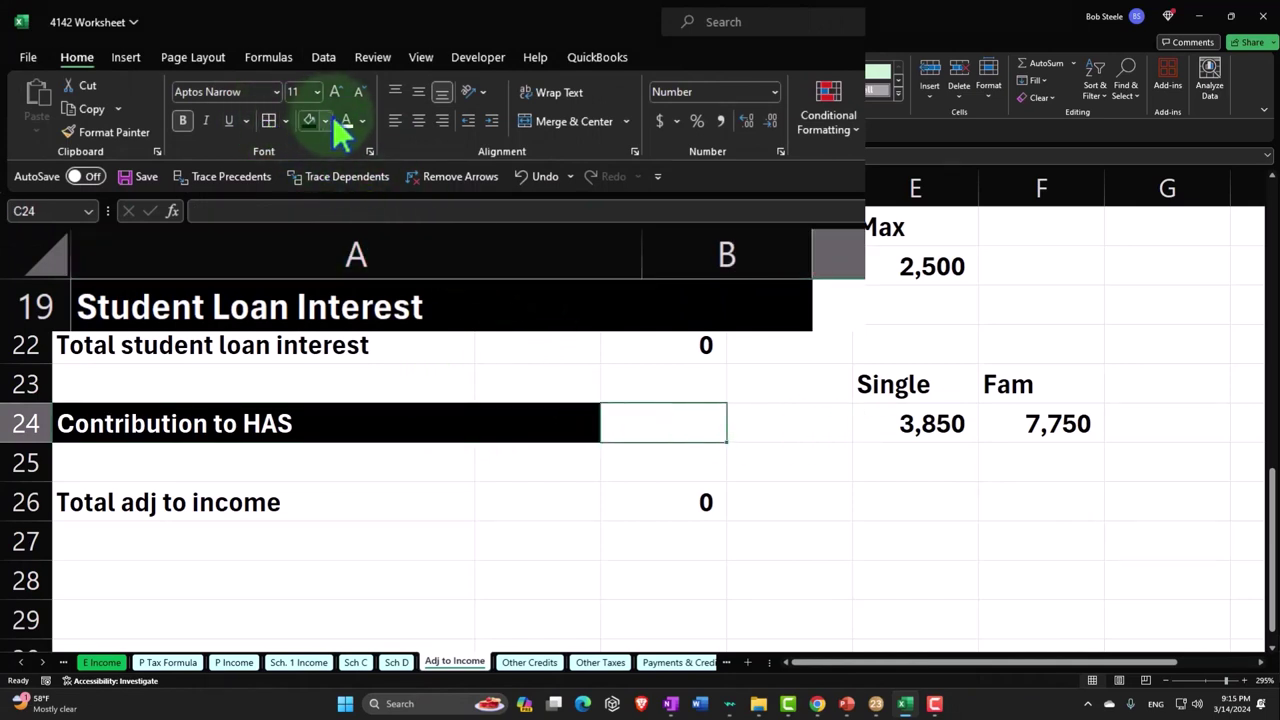
left_click(326, 121)
left_click(414, 180)
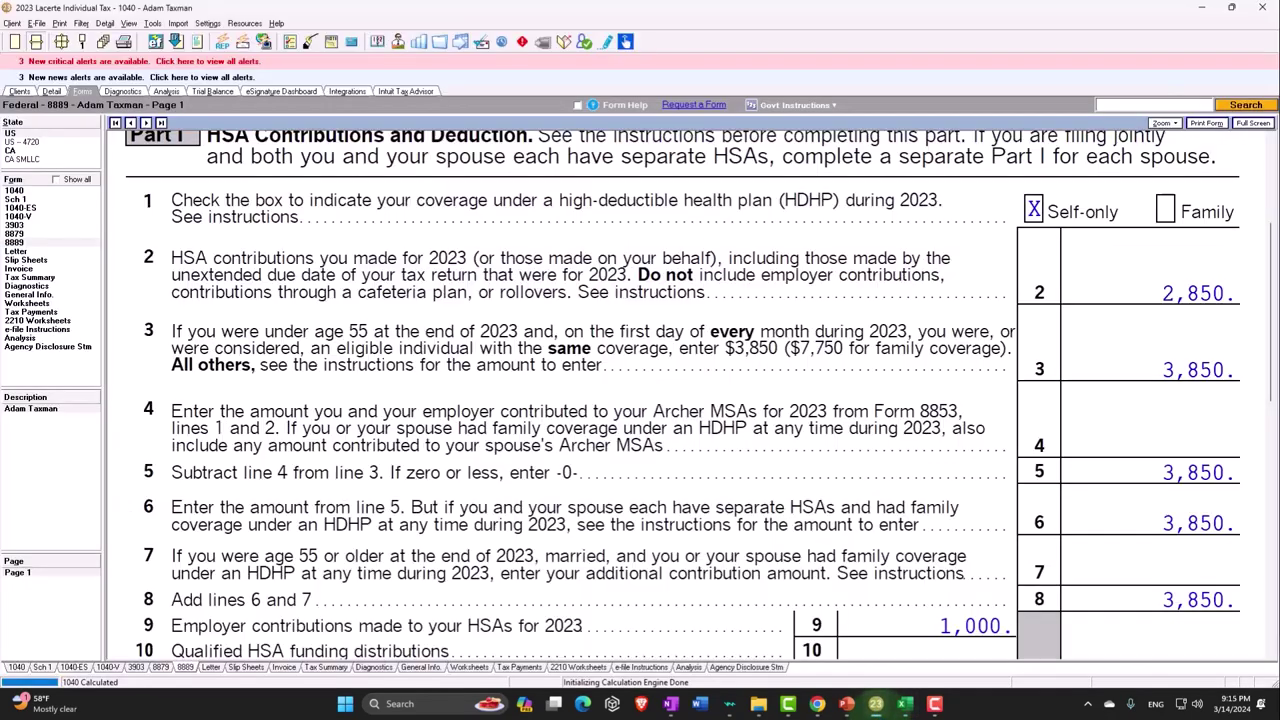
- Scroll Form 8889 down to lines 4–13, showing the 2,850 deduction on line 13
scroll(893, 545, "down", 5)
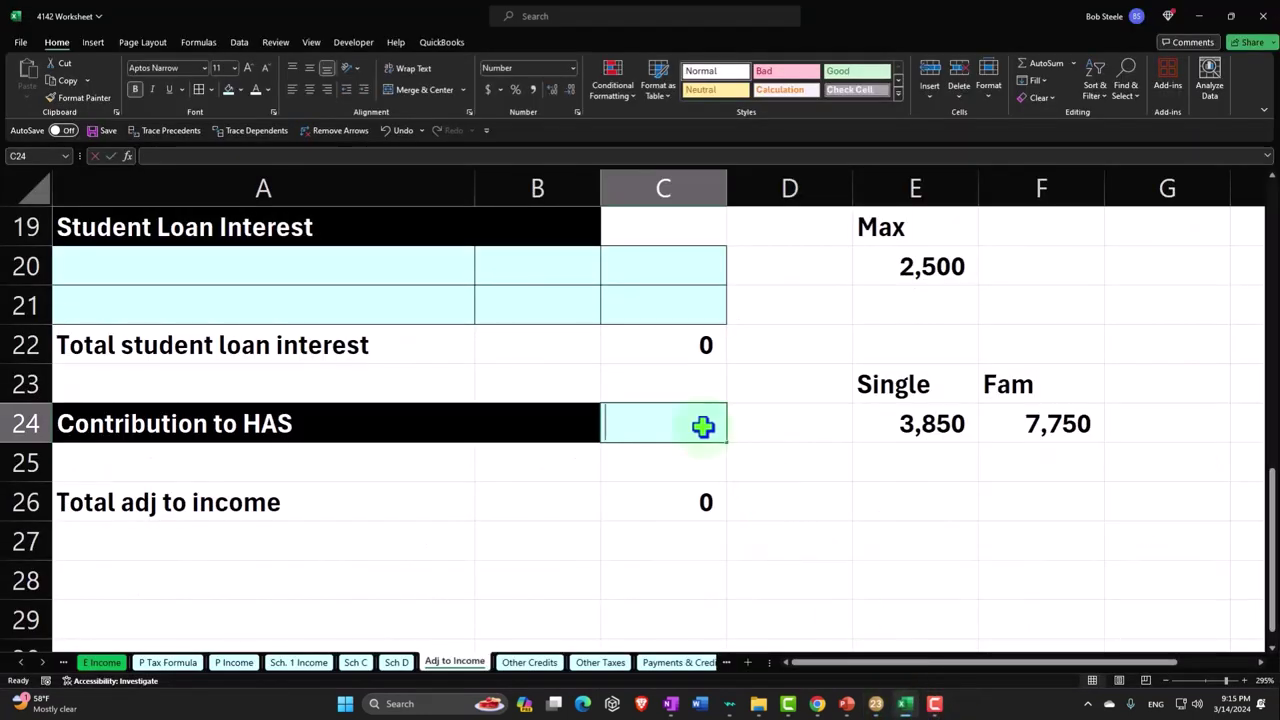
- Enter 2,850 in C24 and add +C24 to the Total adj to income formula in C26
type("2850")
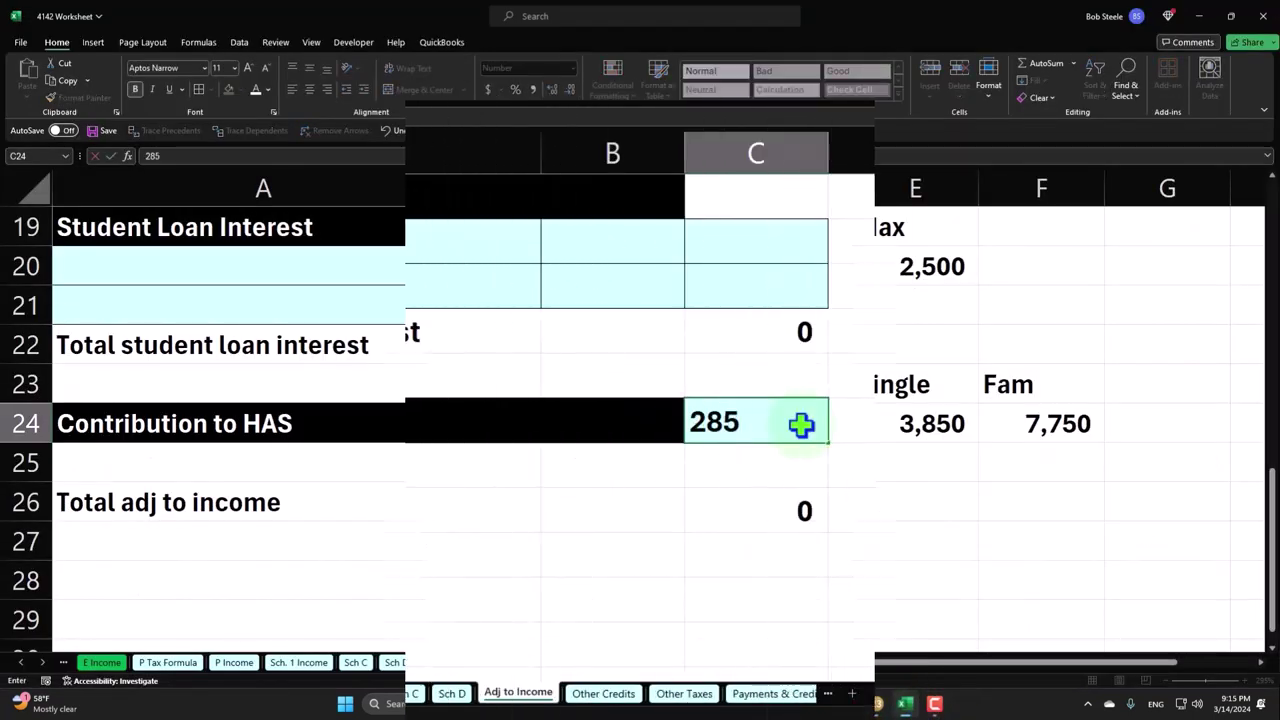
key("Return")
left_click(680, 506)
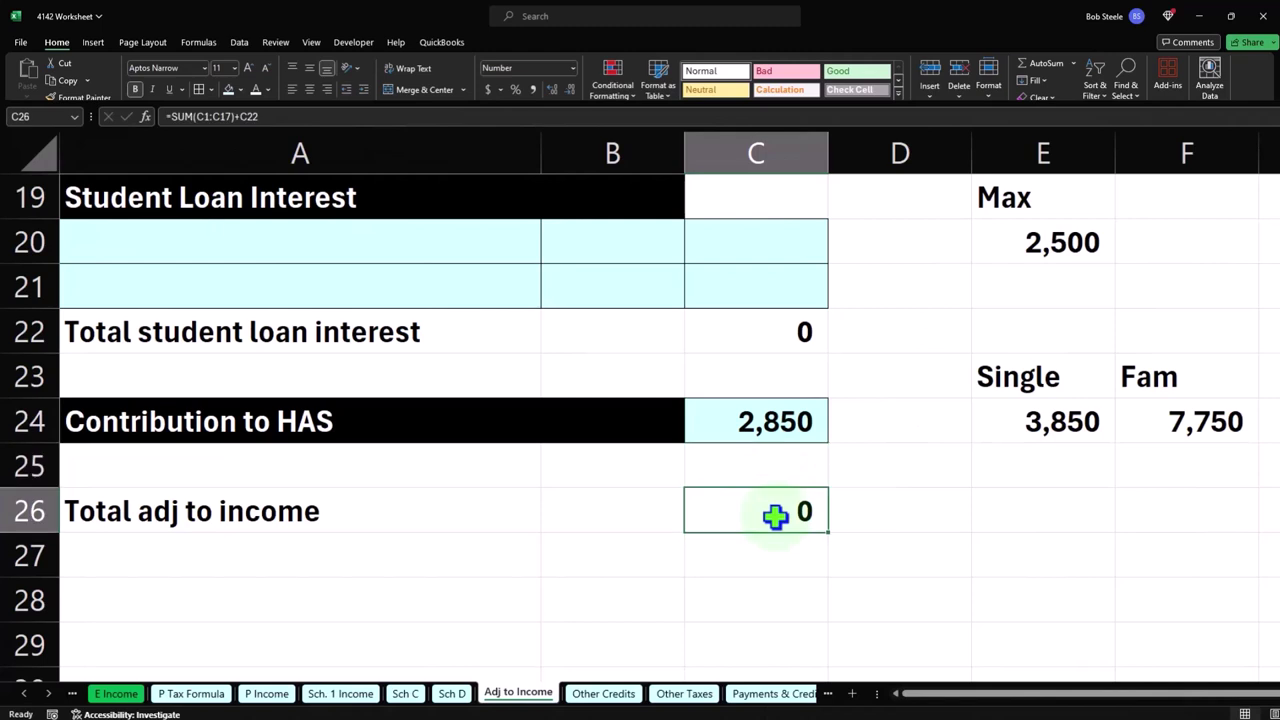
double_click(776, 515)
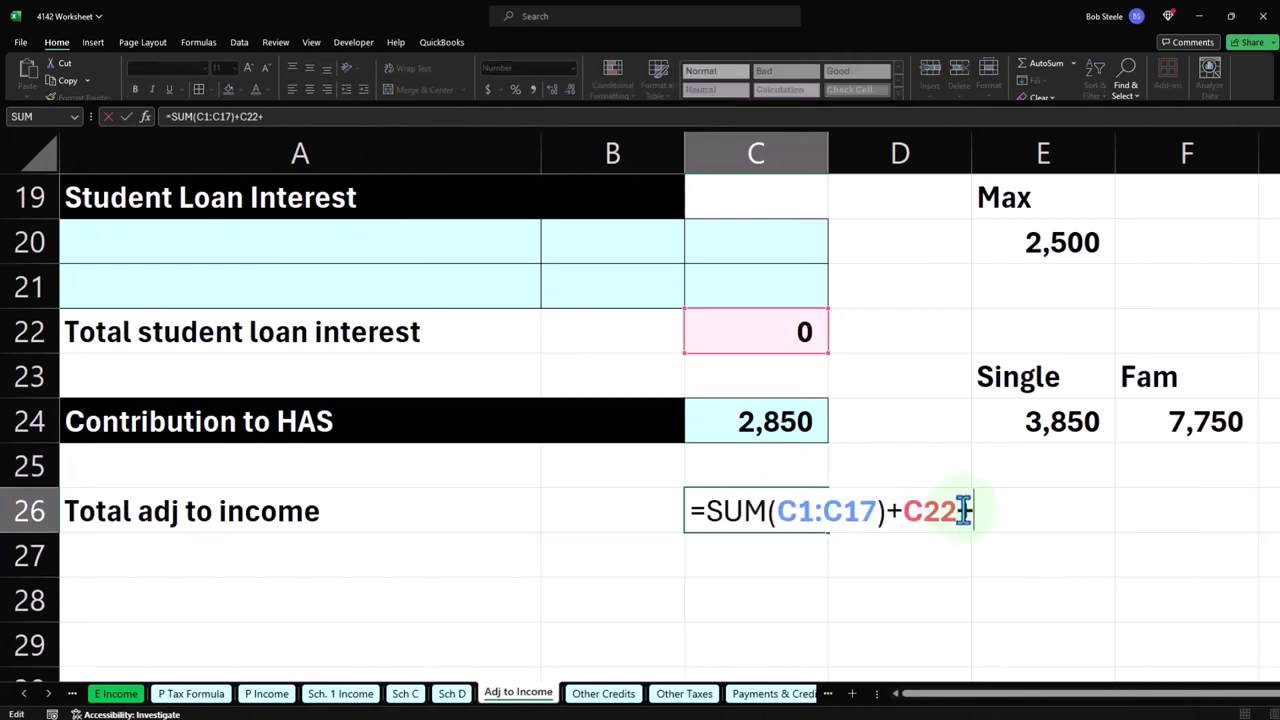
left_click(795, 414)
key("Return")
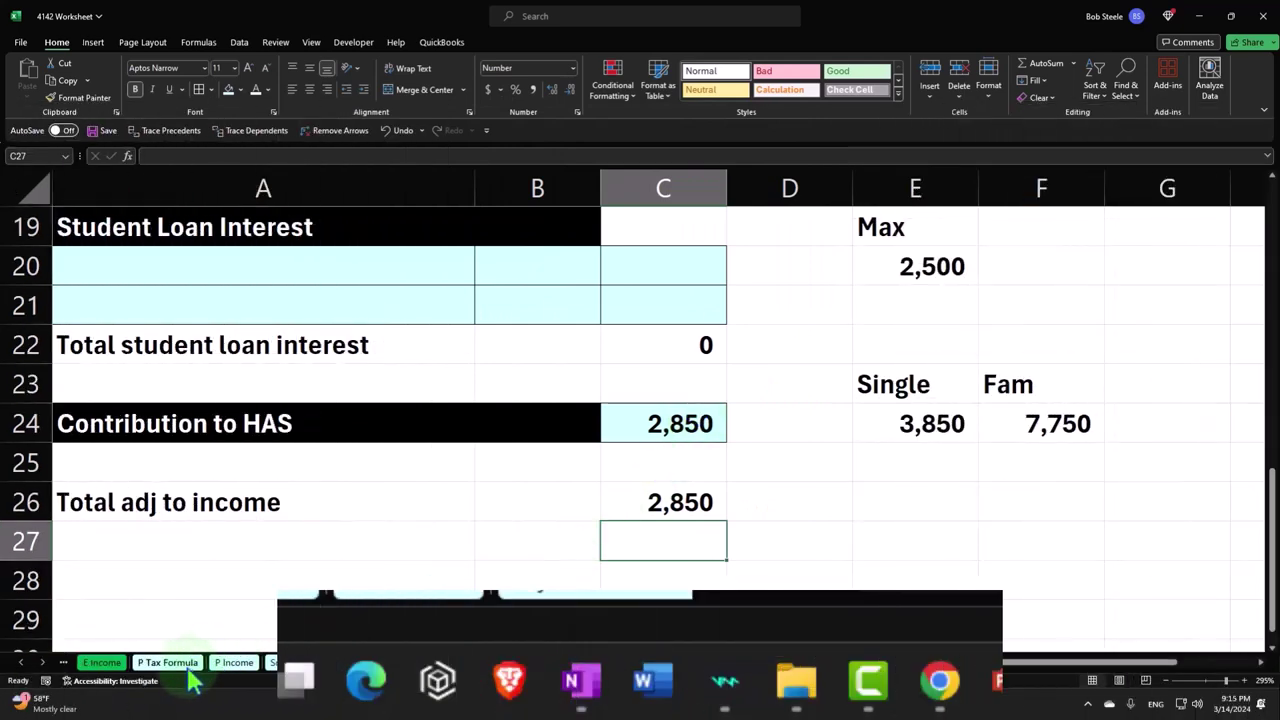
- View the Tax Formula sheet showing AGI 96,150 and taxable income 82,300
left_click(180, 662)
left_click(494, 246)
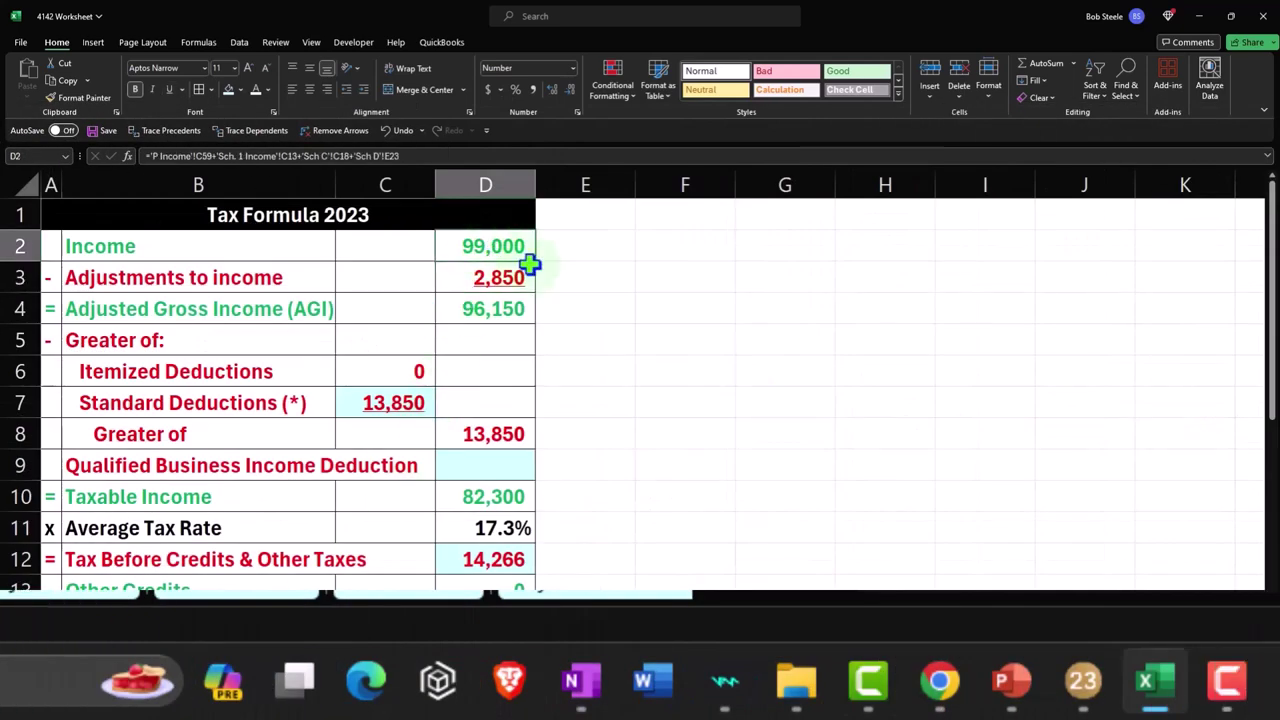
left_click(565, 305)
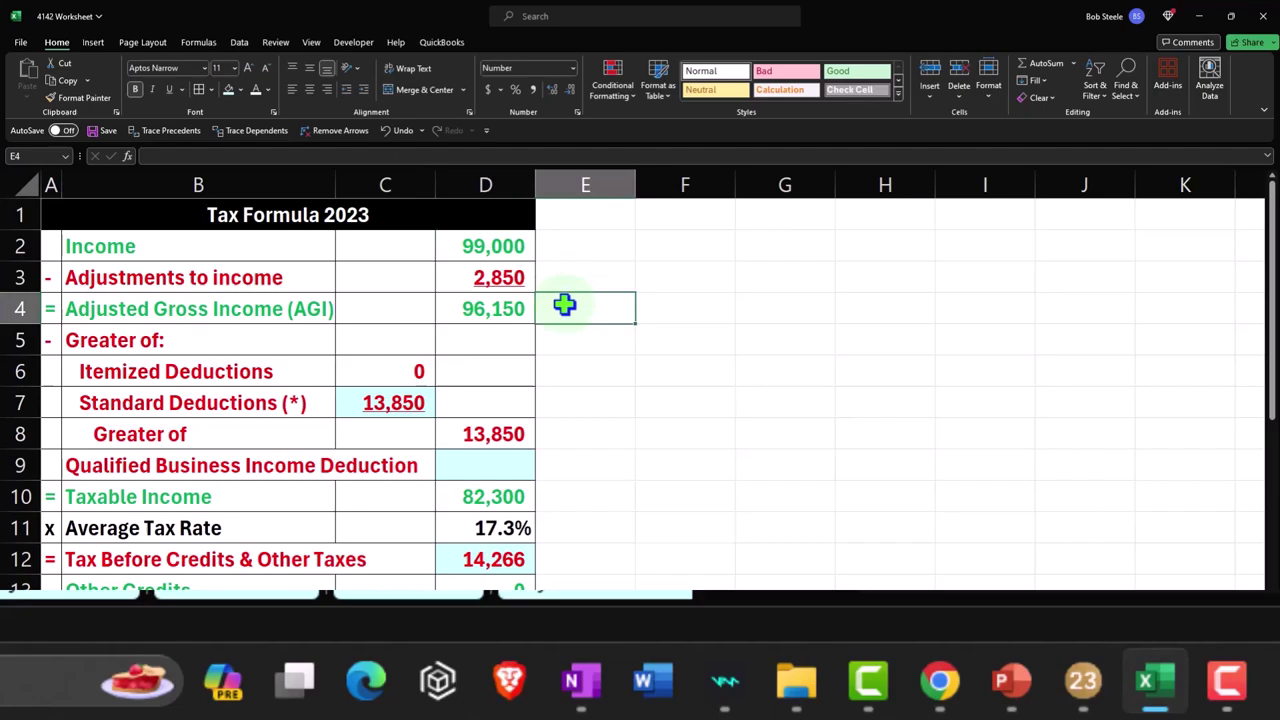
- In Lacerte, open Form 1040 and scroll to lines 9–15 to confirm AGI of 96,150
left_click(1148, 680)
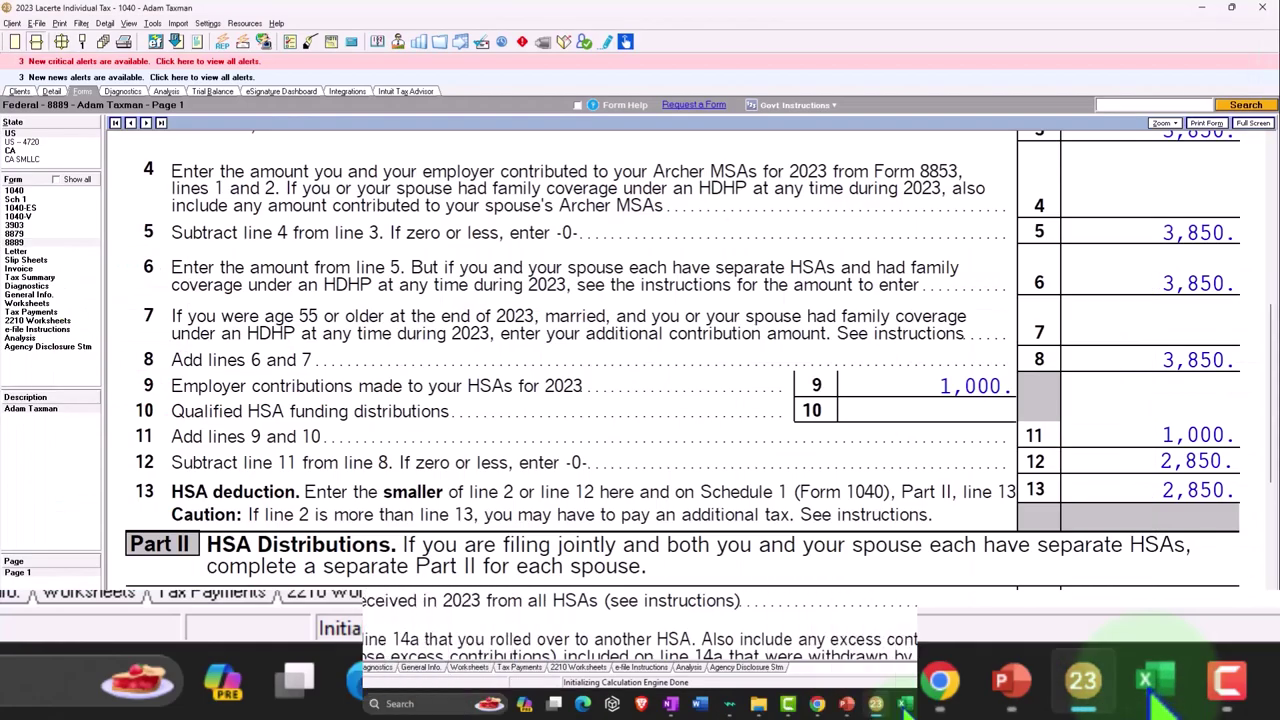
left_click(40, 190)
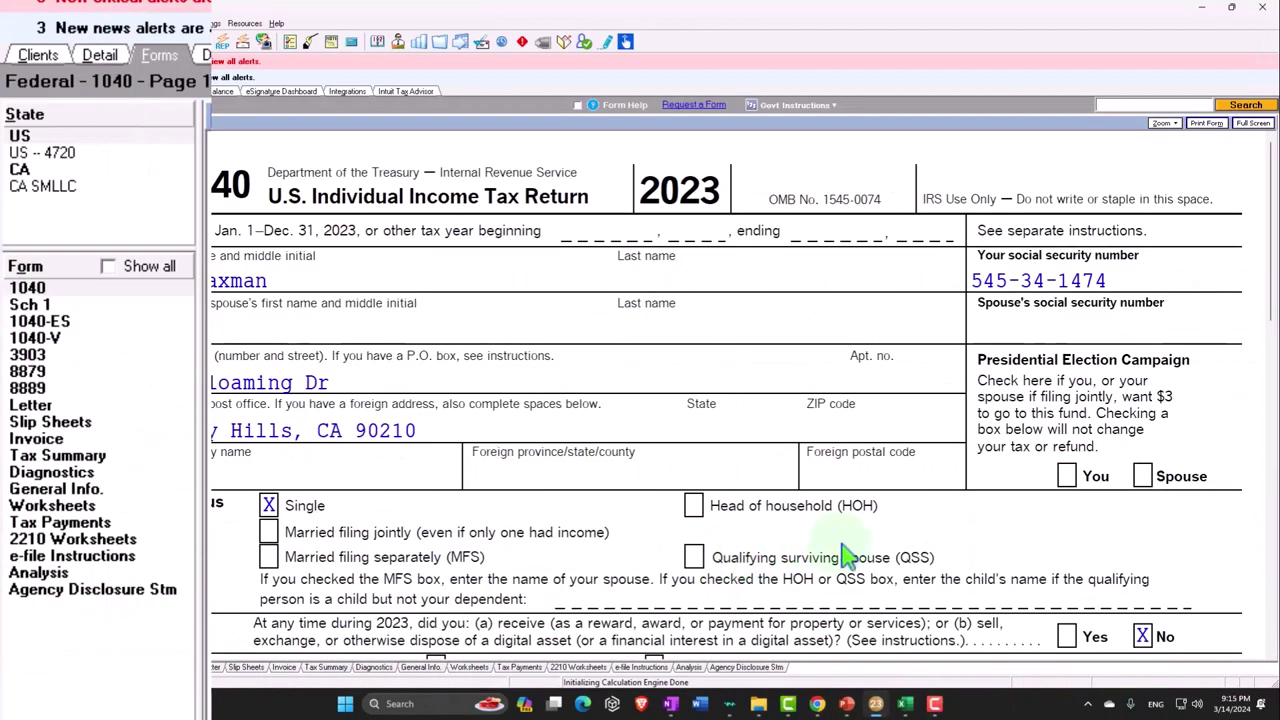
scroll(865, 543, "down", 10)
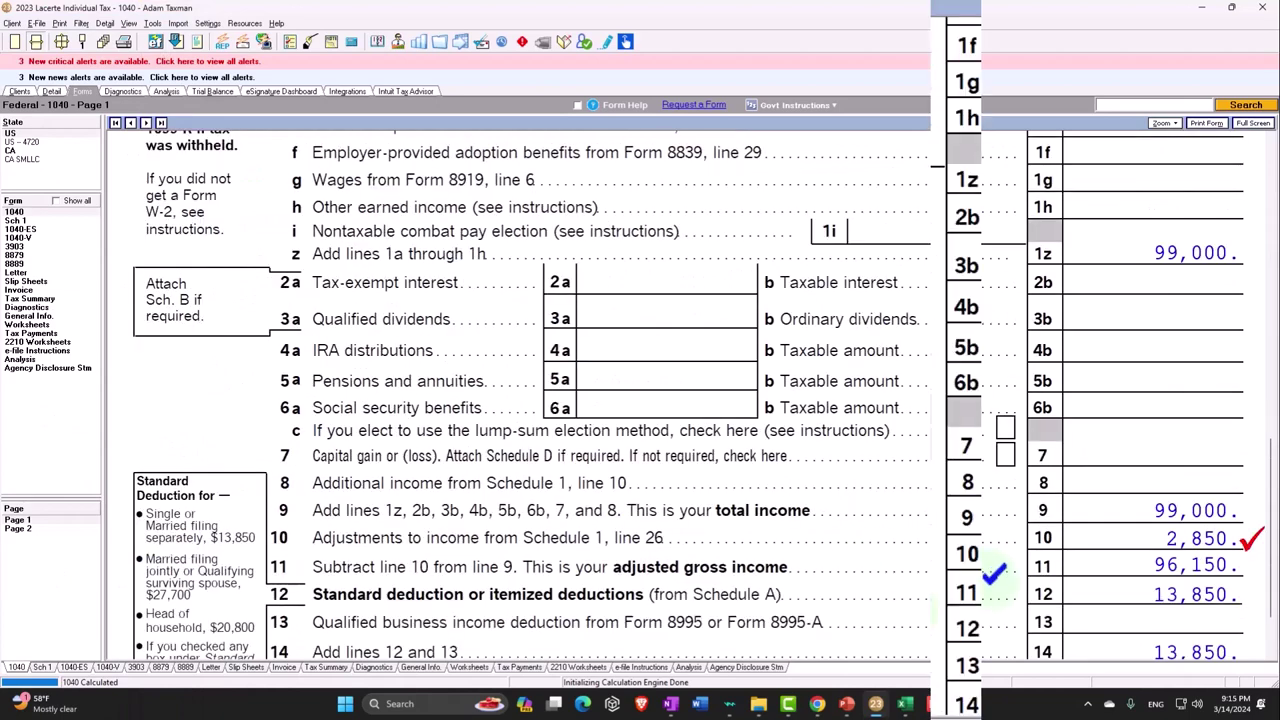
scroll(1103, 575, "down", 2)
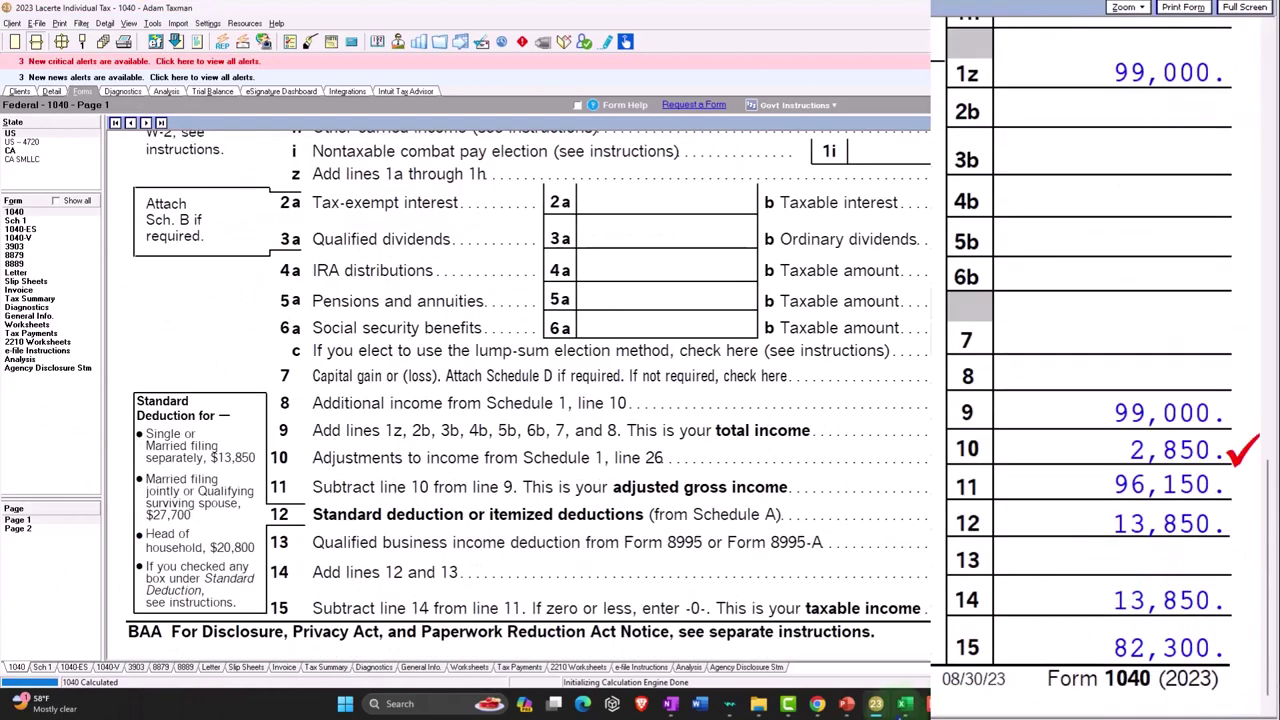
- Compare Excel's taxable income formula in D10, then view Form 1040 page 2 with tax of 13,419
left_click(904, 703)
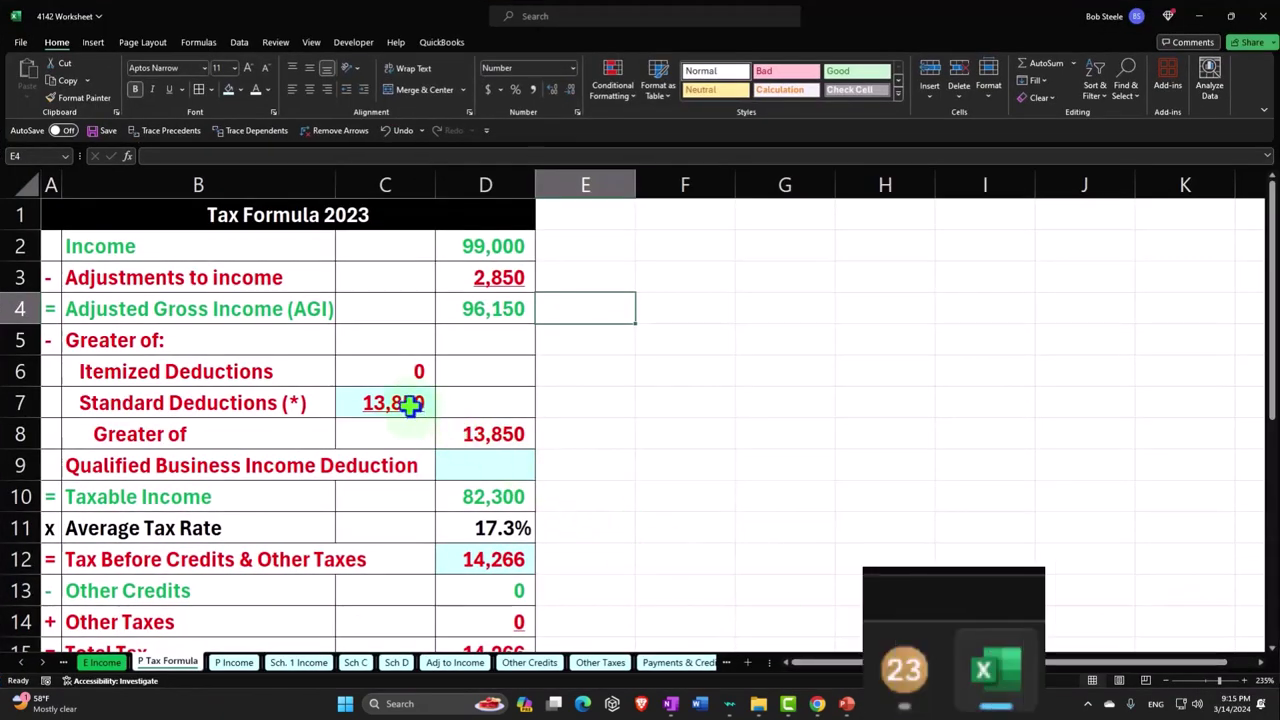
left_click(488, 499)
scroll(583, 501, "down", 1)
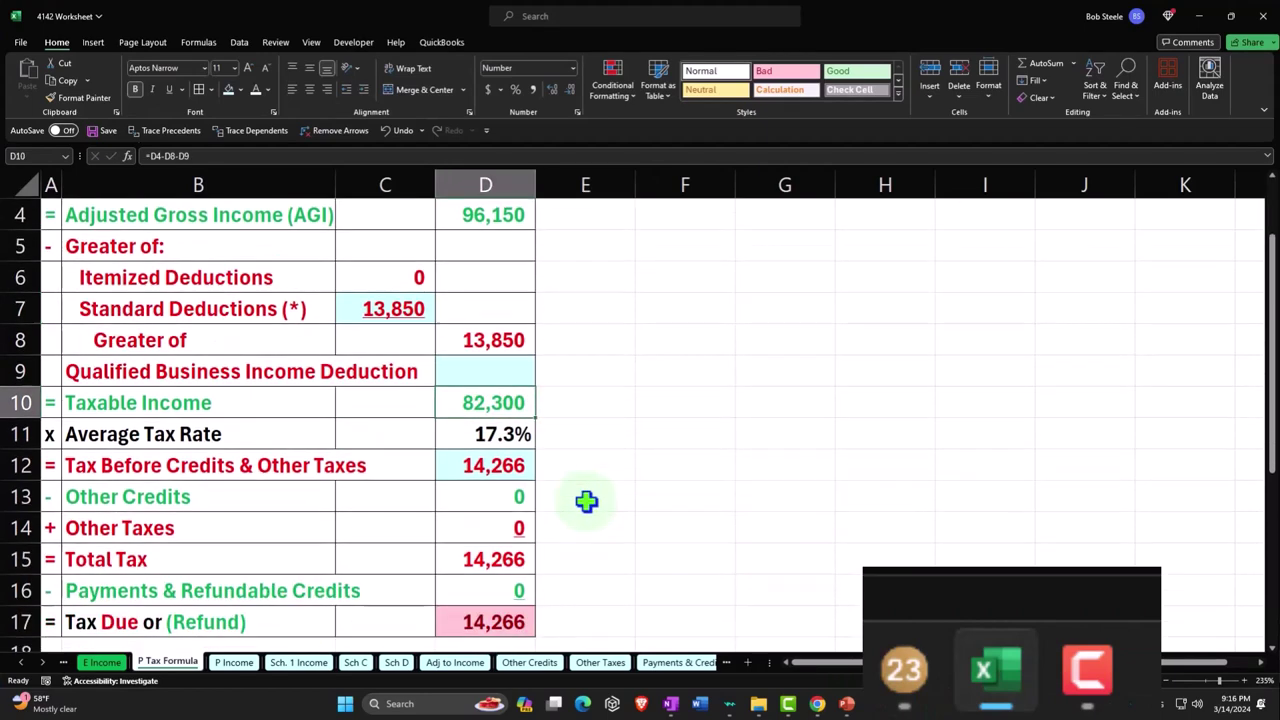
left_click(904, 668)
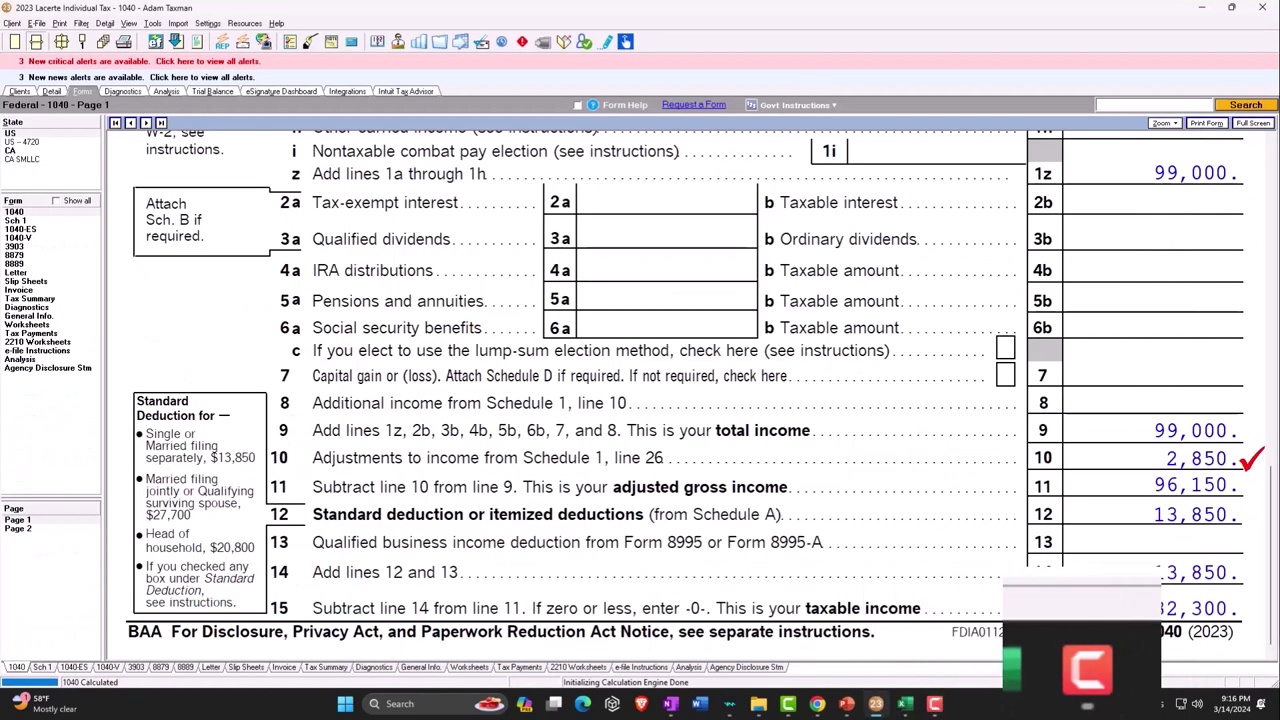
left_click(20, 528)
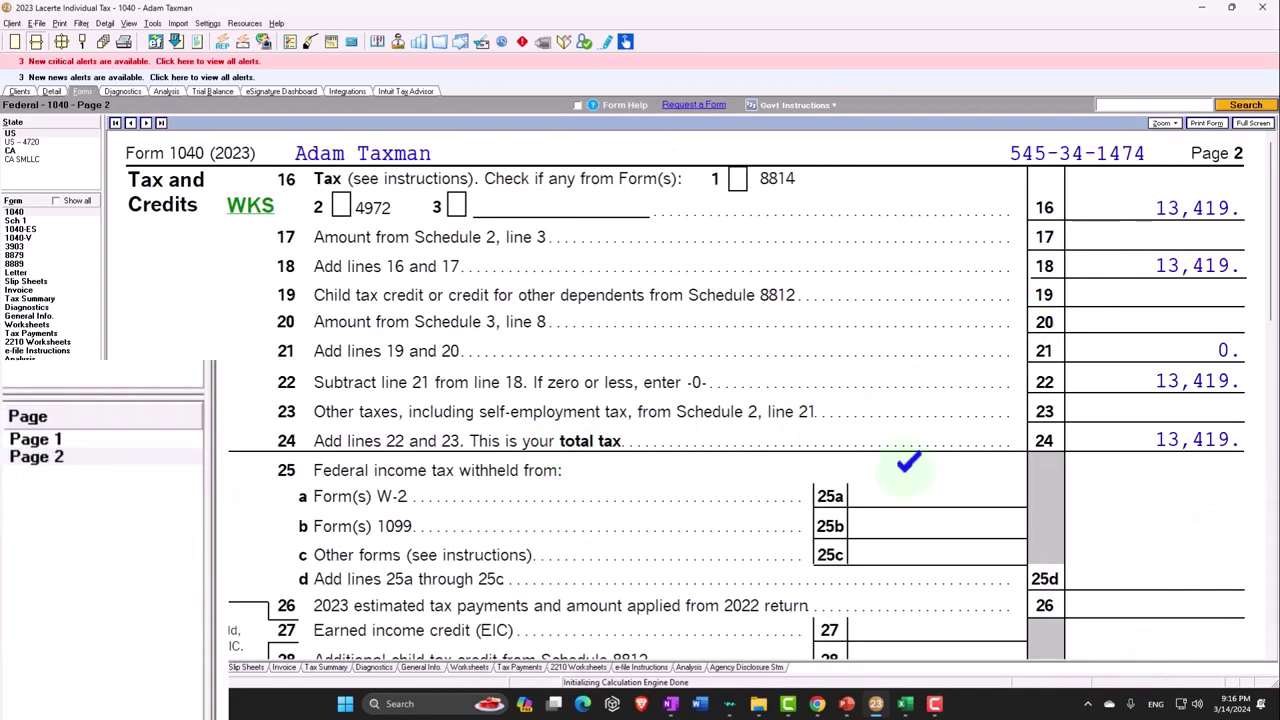
- Enter 13,419 in Excel cell D12 (Tax Before Credits), then go back to Lacerte
mouse_move(900, 700)
left_click(992, 680)
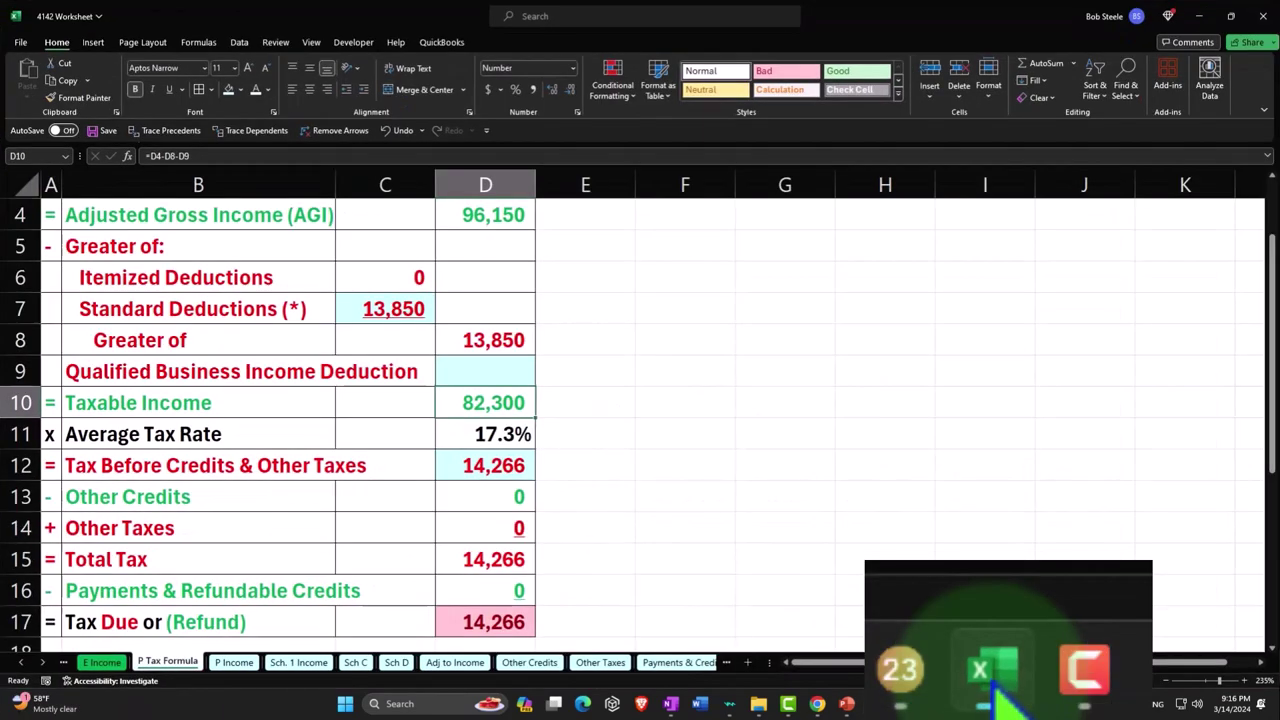
left_click(512, 462)
type("13")
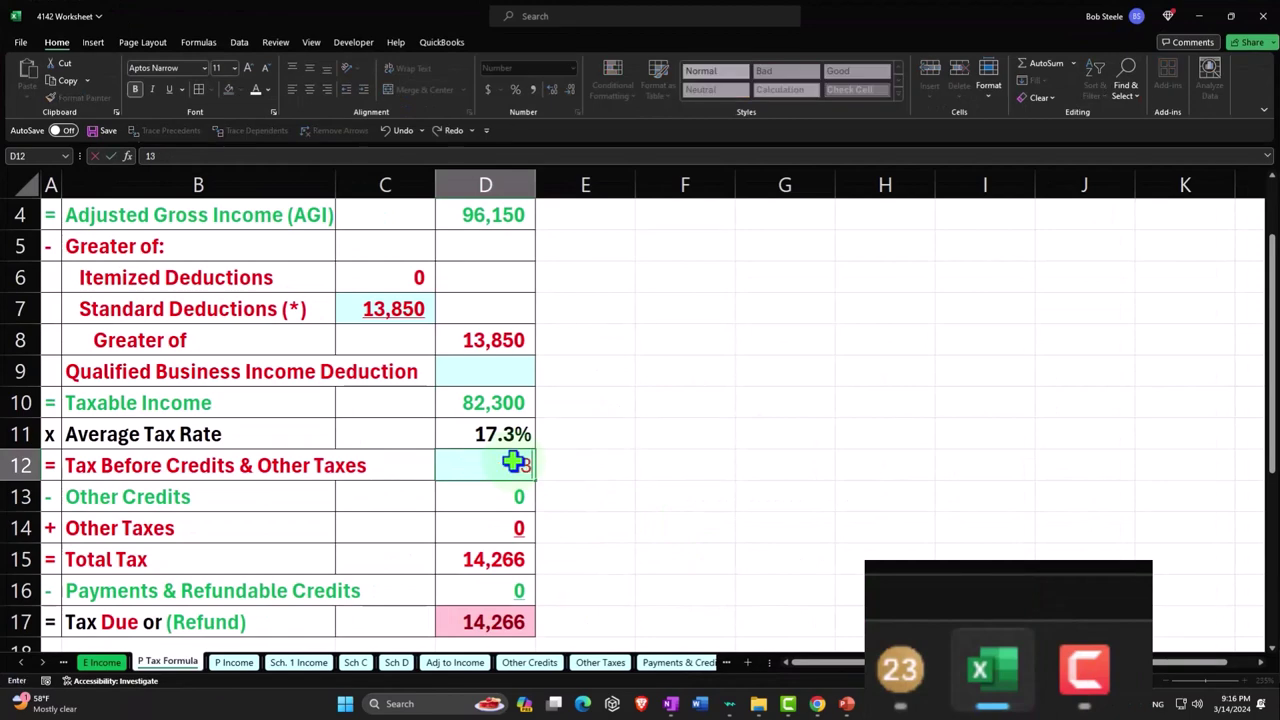
type(",419")
key("Return")
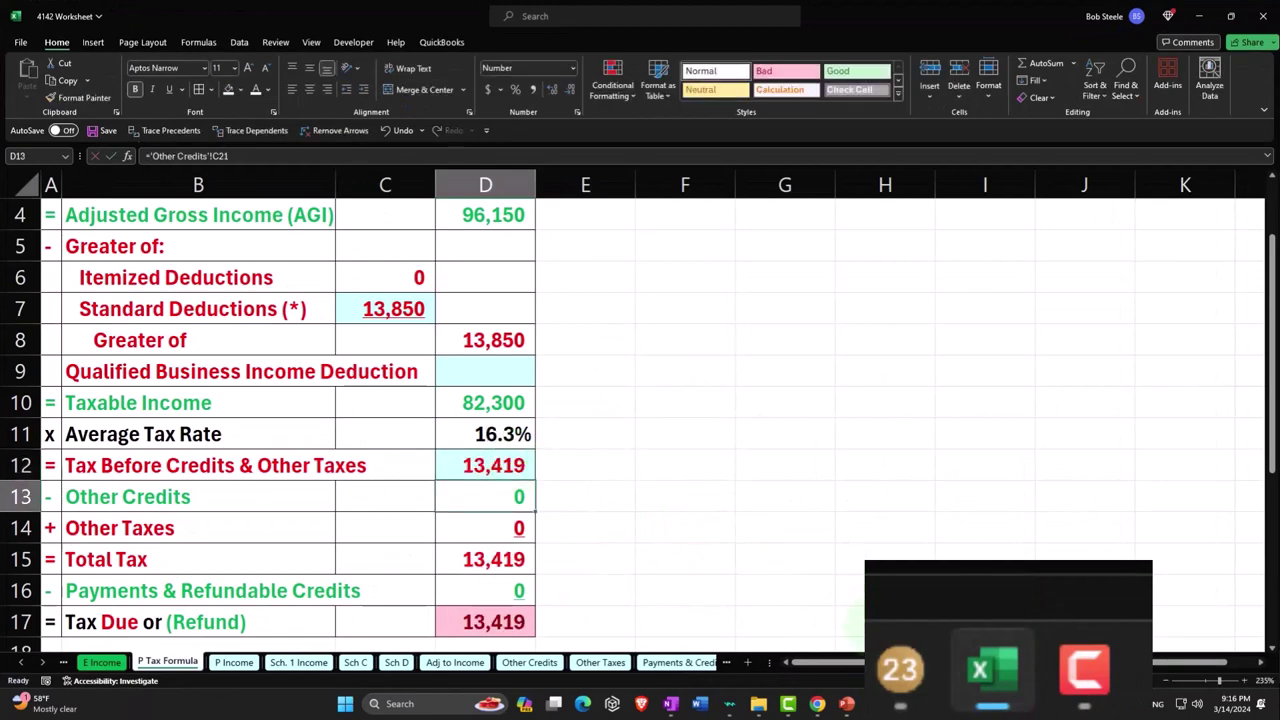
left_click(975, 648)
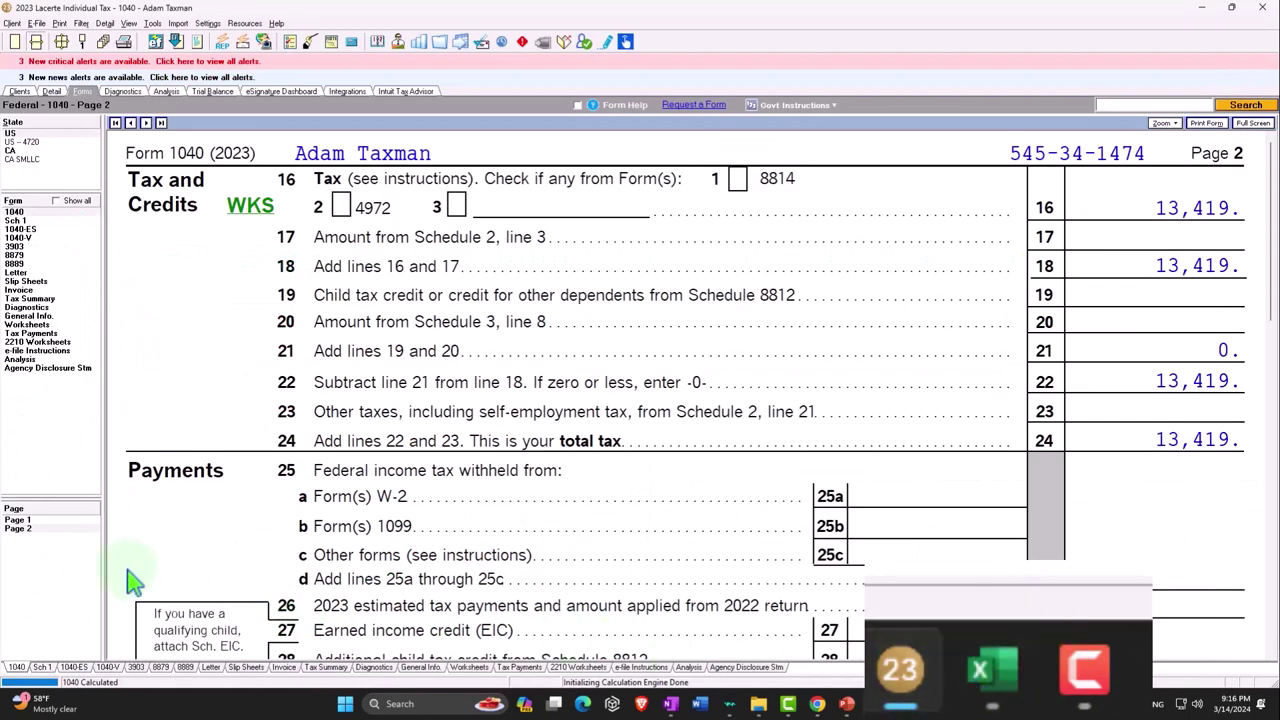